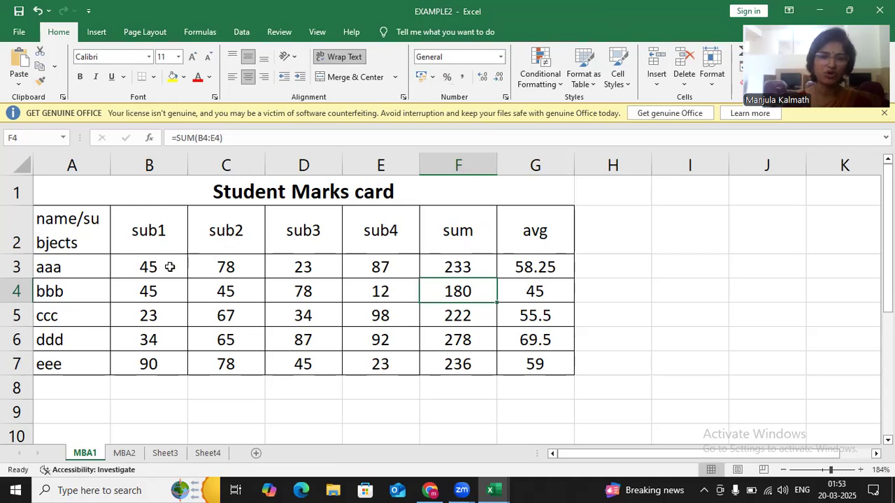
# Step: Start a Greater Than highlight rule on the marks in B3:E7 with a threshold of 60
pyautogui.moveTo(162, 267); pyautogui.dragTo(373, 364)
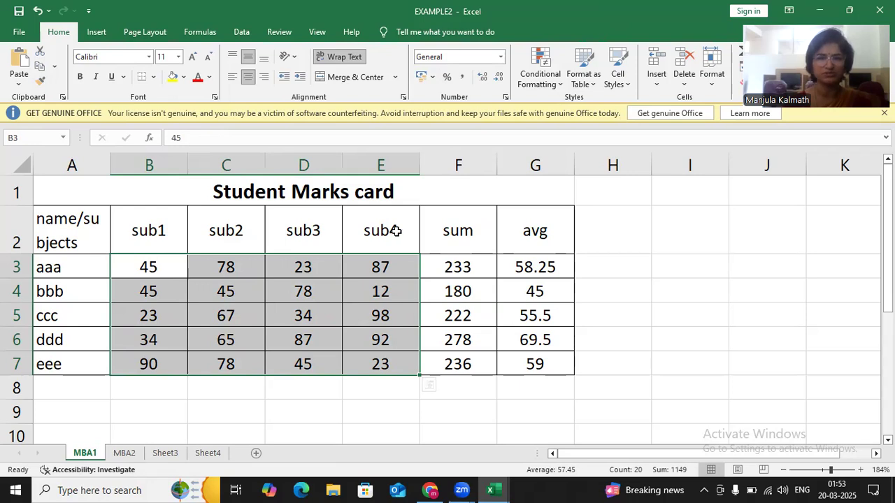
pyautogui.click(535, 81)
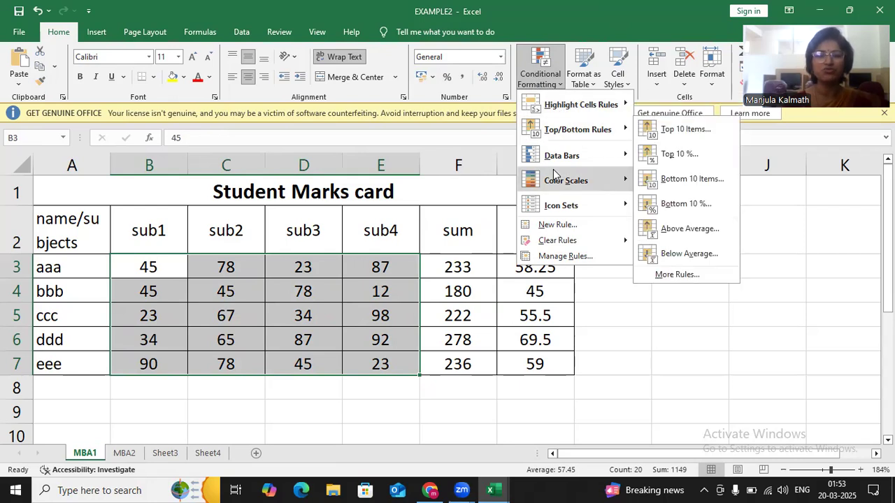
pyautogui.moveTo(557, 206)
pyautogui.moveTo(567, 104)
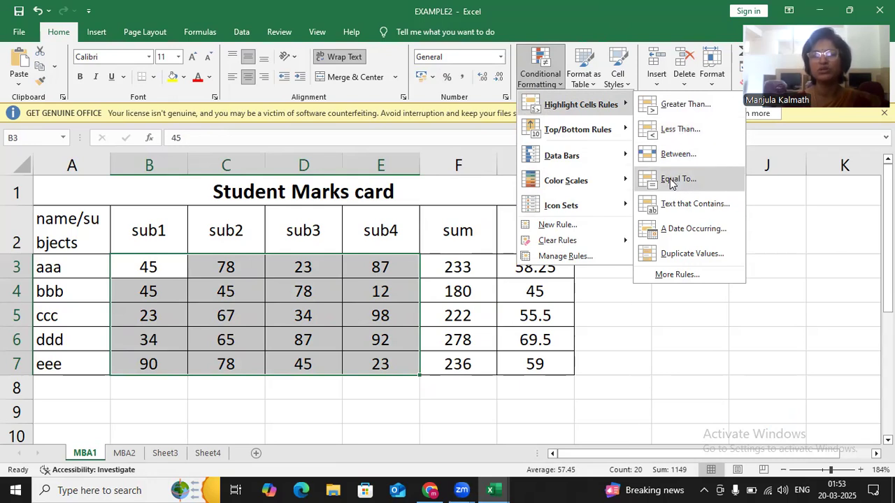
pyautogui.click(666, 104)
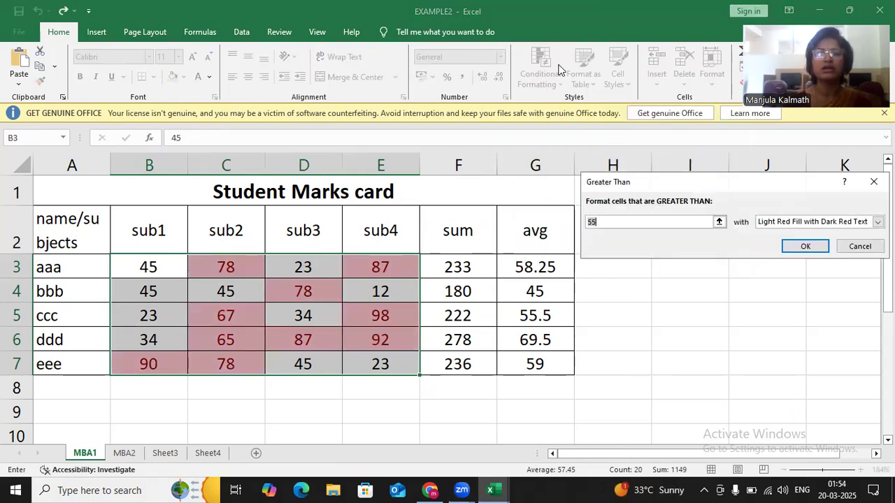
pyautogui.doubleClick(602, 224)
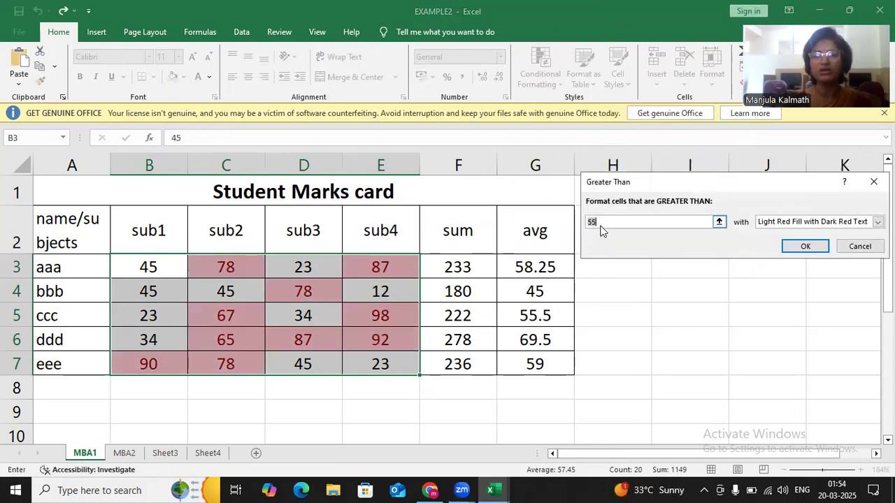
pyautogui.press('BackSpace')
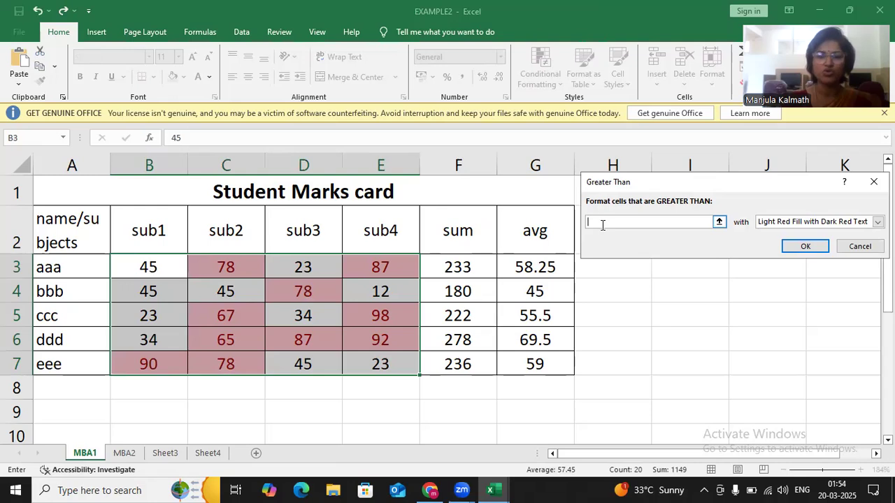
pyautogui.write('60')
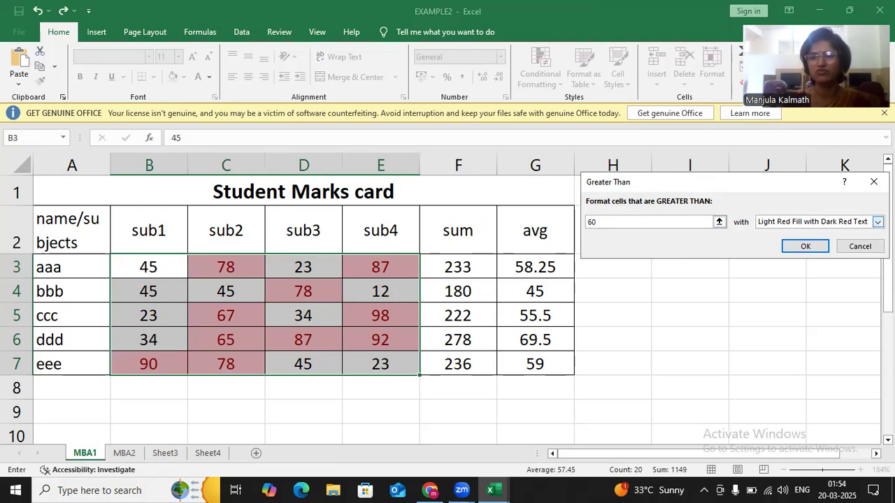
# Step: Set the Greater Than rule's format to Yellow Fill with Dark Yellow Text and apply it
pyautogui.click(877, 221)
pyautogui.click(788, 261)
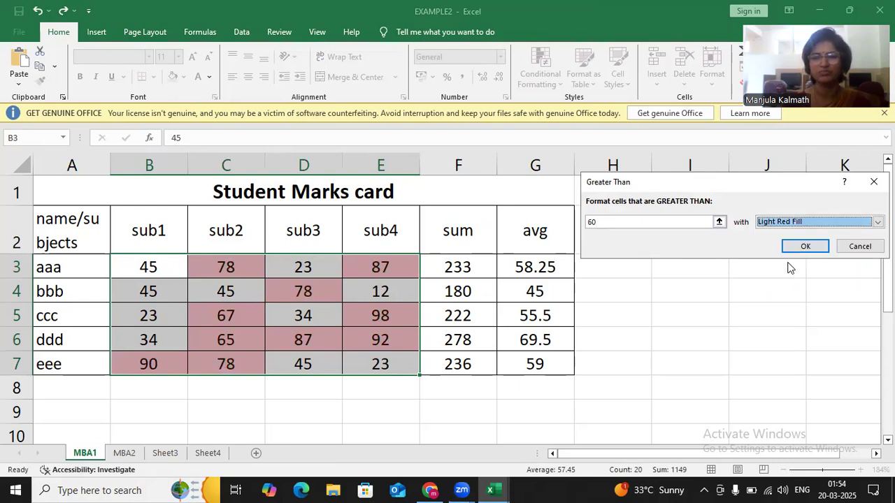
pyautogui.click(877, 222)
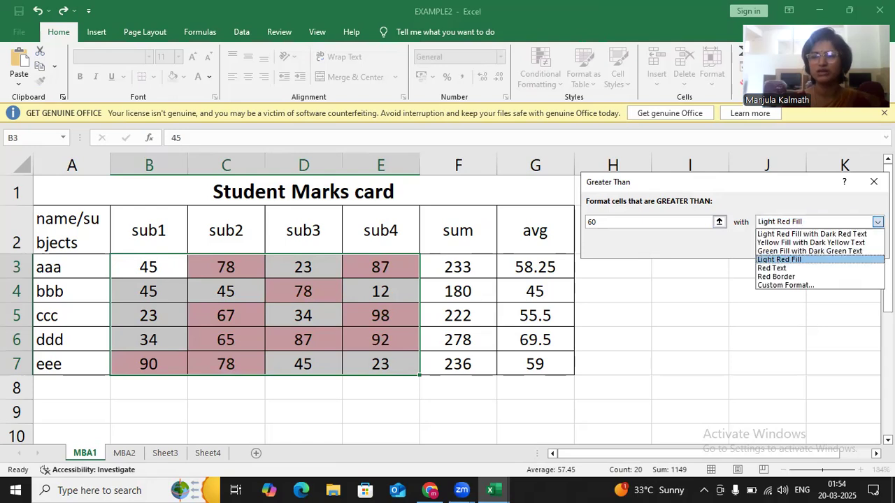
pyautogui.click(818, 242)
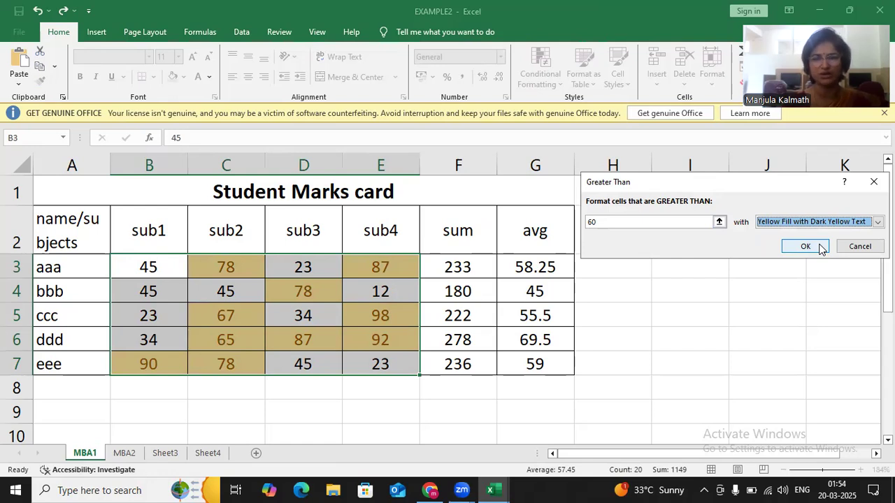
pyautogui.click(807, 246)
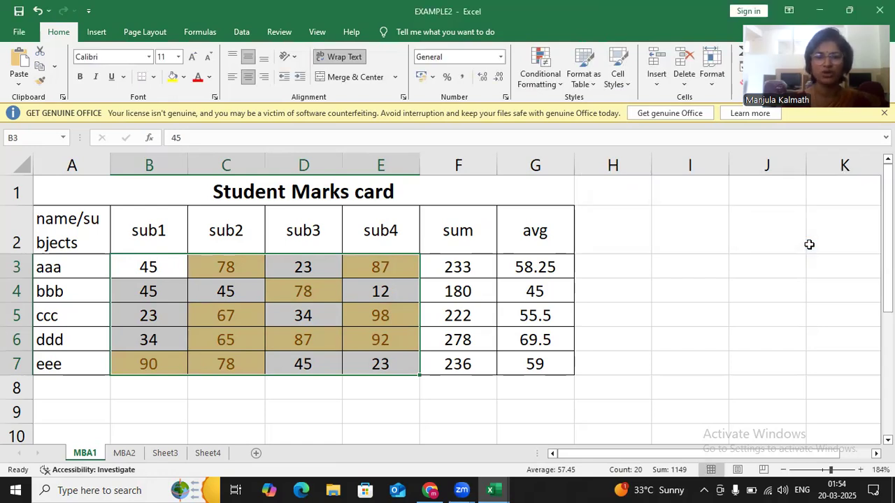
pyautogui.click(400, 304)
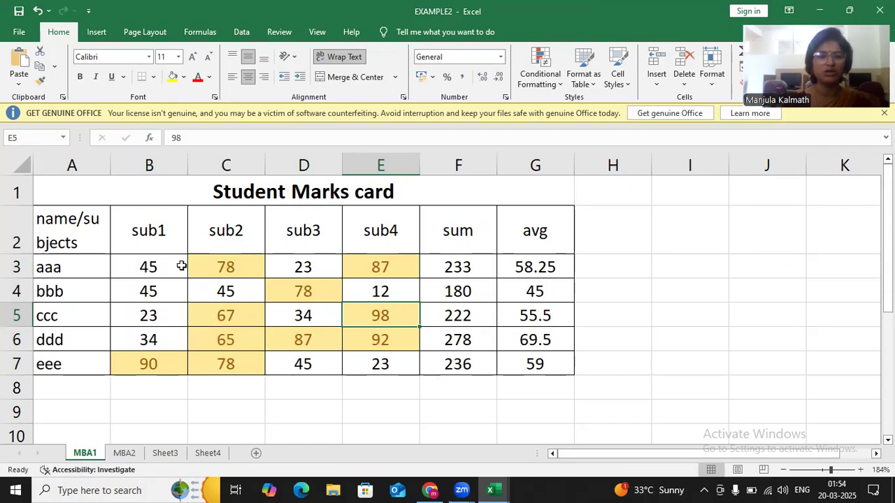
# Step: Apply a Top 10 Items rule with Red Border to the marks in B3:E7
pyautogui.moveTo(174, 266); pyautogui.dragTo(359, 363)
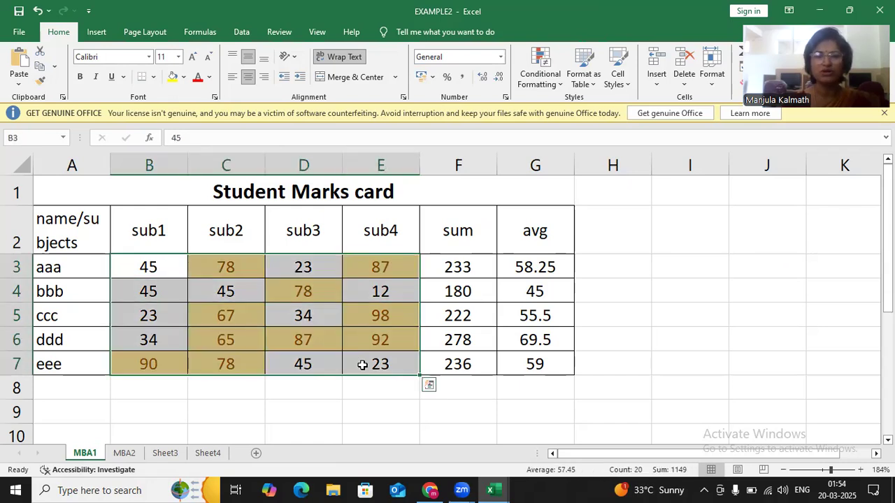
pyautogui.click(536, 85)
pyautogui.moveTo(568, 136)
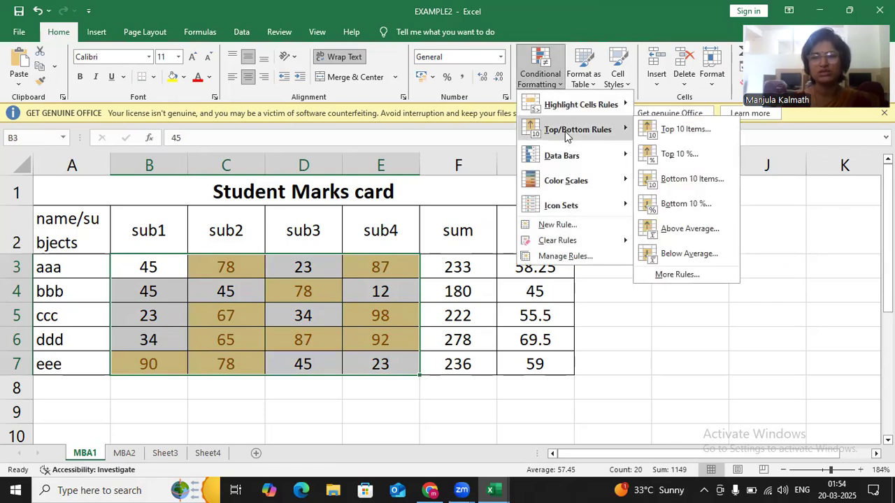
pyautogui.click(673, 133)
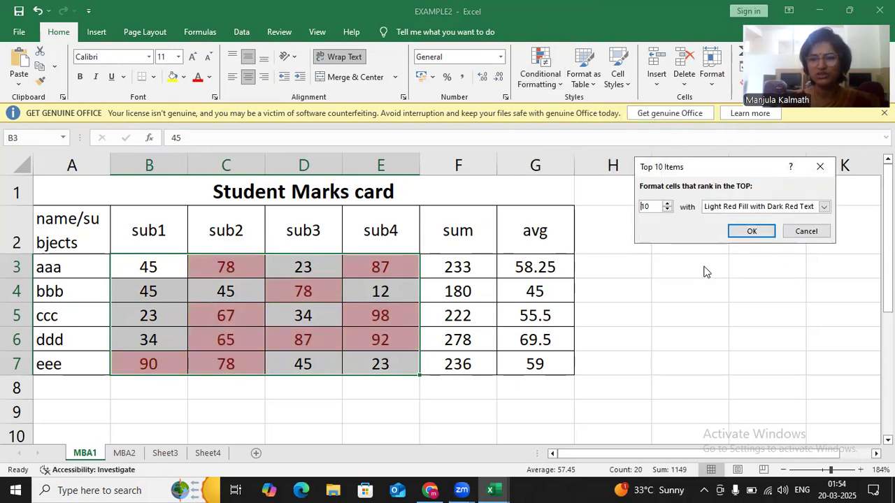
pyautogui.click(826, 208)
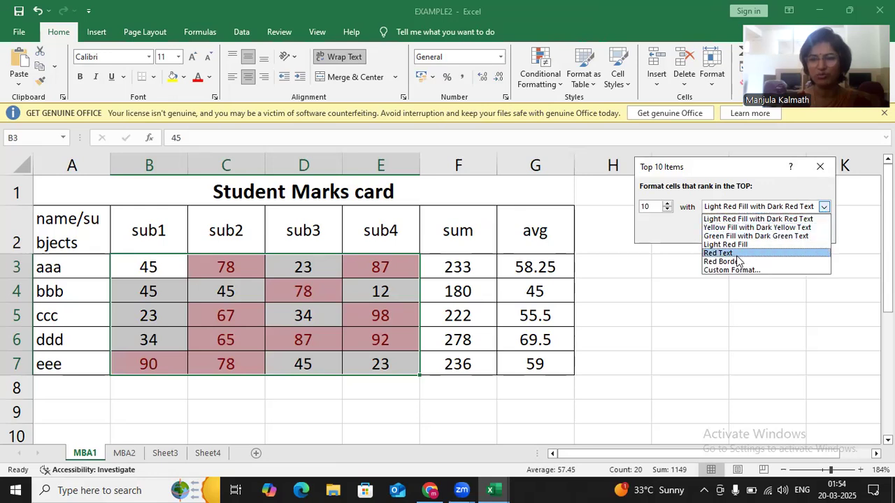
pyautogui.click(731, 262)
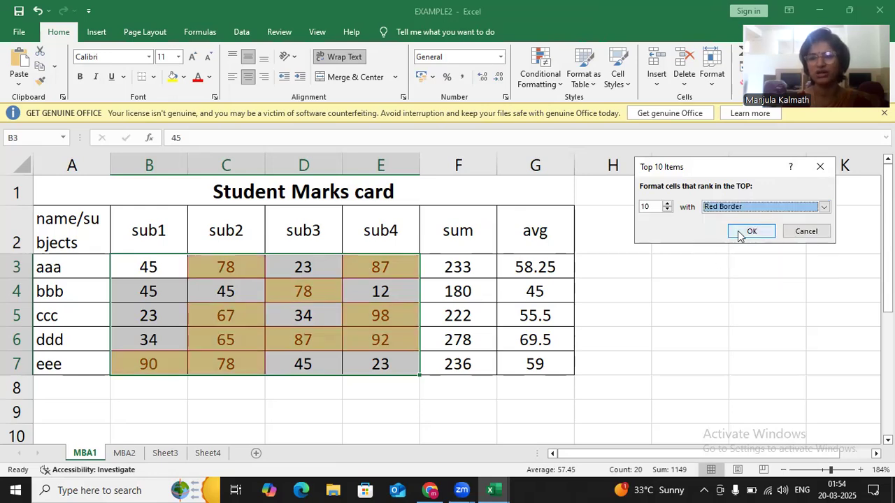
pyautogui.click(745, 231)
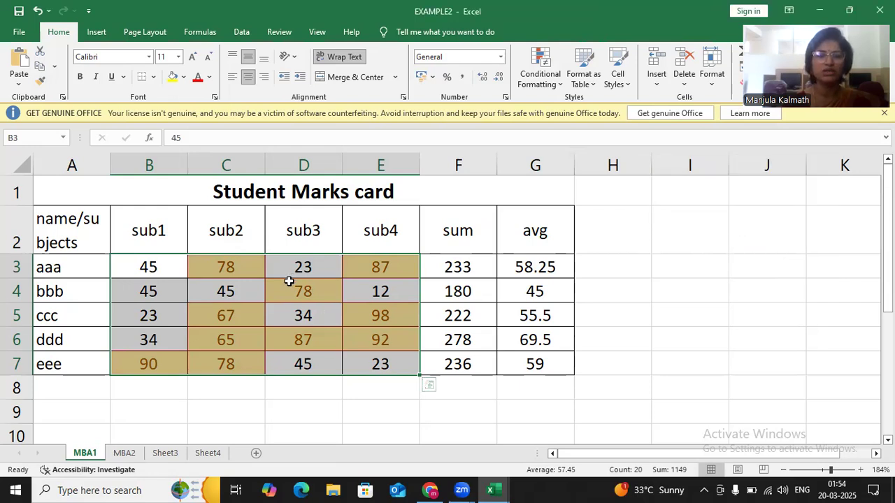
pyautogui.click(289, 282)
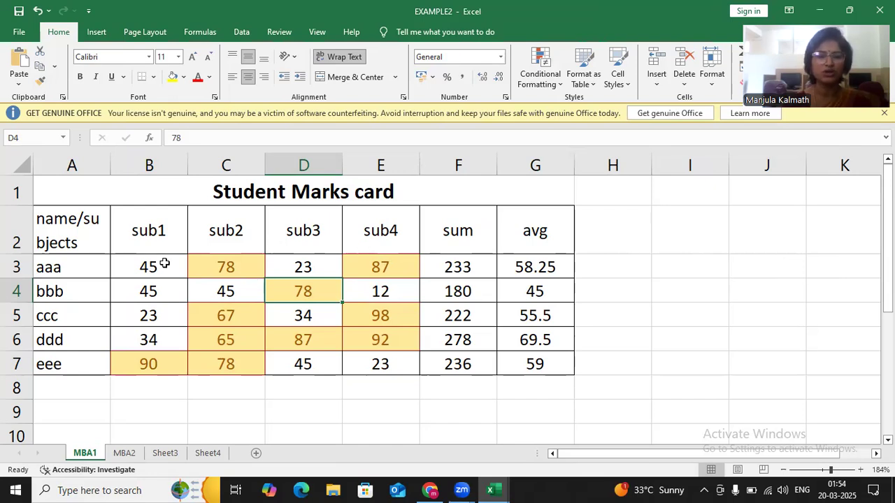
# Step: Add light blue gradient-fill data bars to the marks in B3:E7
pyautogui.moveTo(160, 267); pyautogui.dragTo(402, 362)
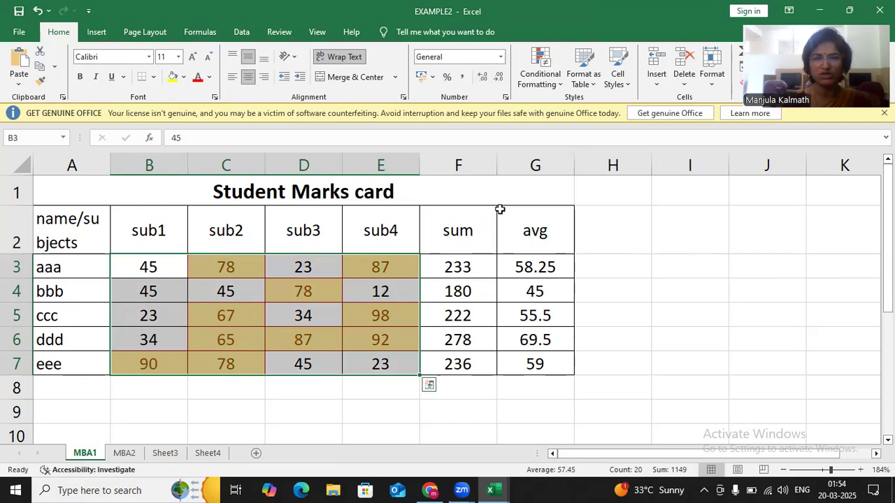
pyautogui.click(540, 80)
pyautogui.moveTo(563, 159)
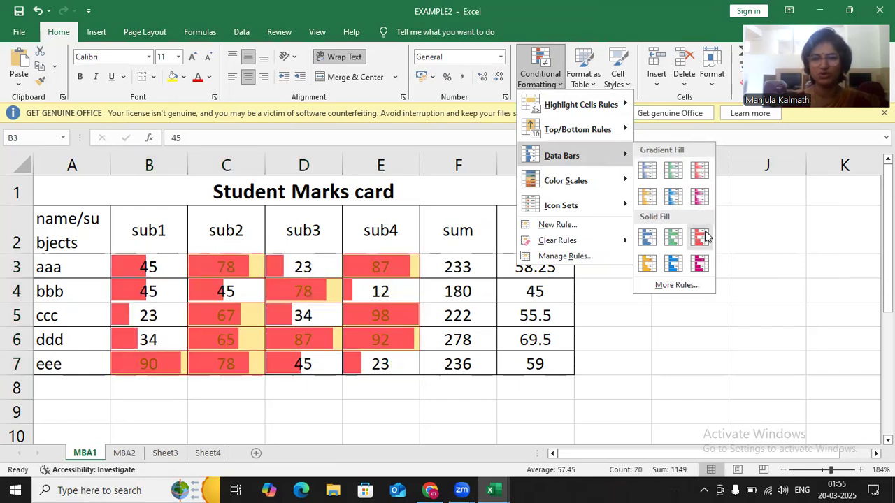
pyautogui.click(672, 198)
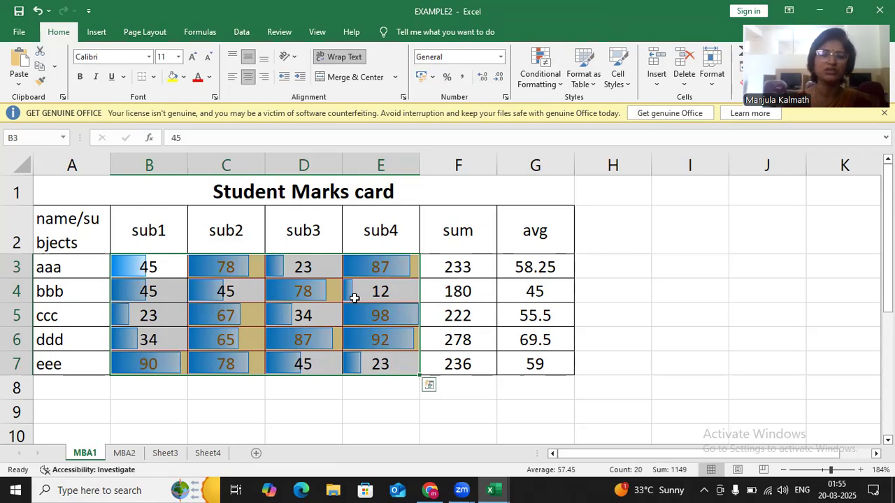
# Step: Add the 3 Arrows (Colored) icon set to the marks in B3:E7
pyautogui.click(160, 265)
pyautogui.moveTo(160, 266); pyautogui.dragTo(376, 366)
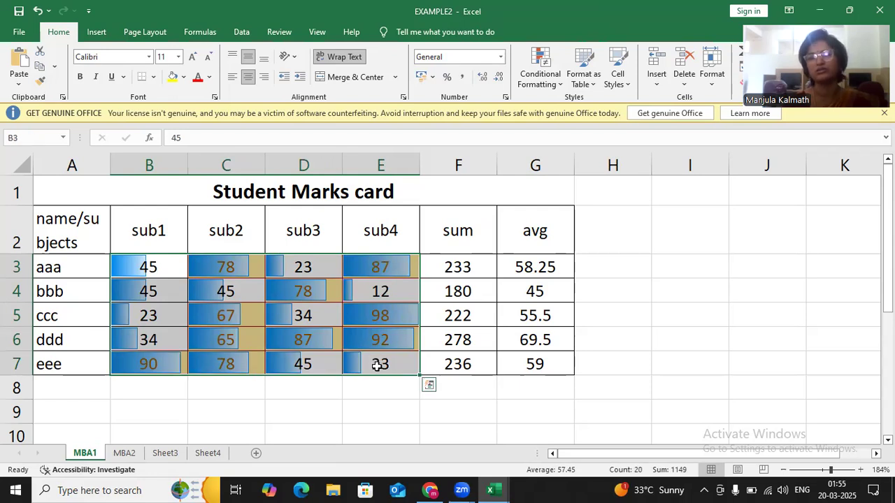
pyautogui.click(559, 87)
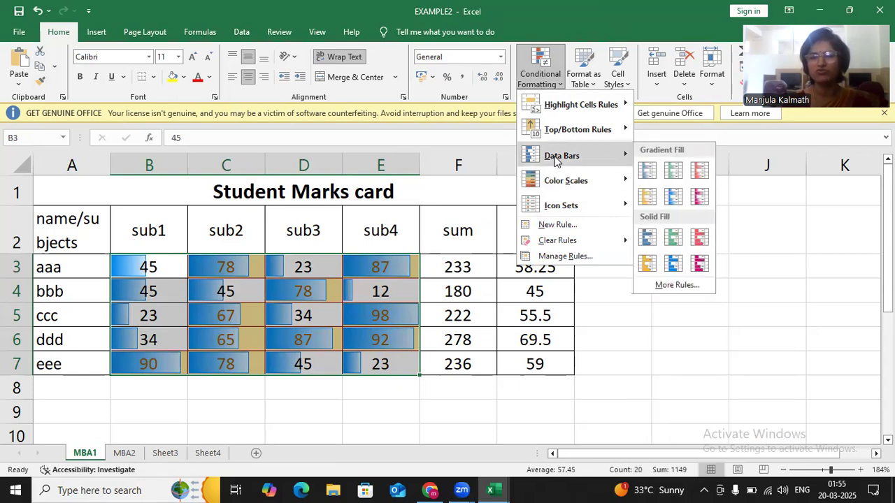
pyautogui.moveTo(567, 182)
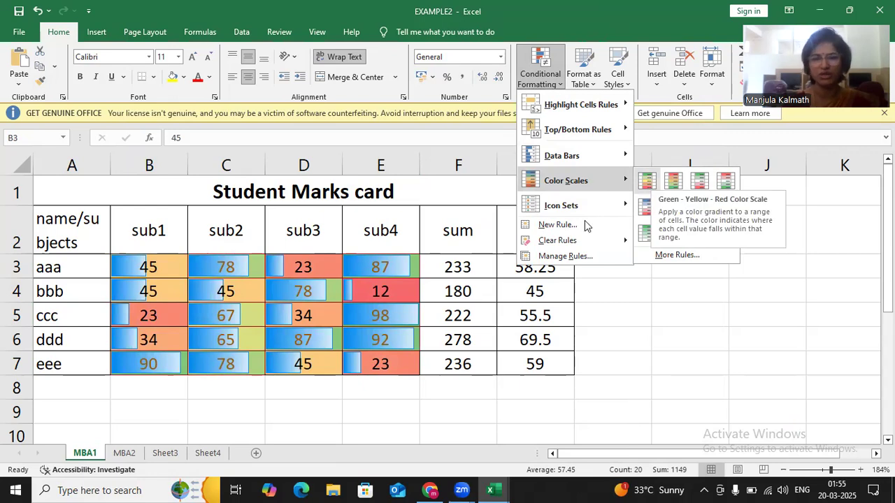
pyautogui.moveTo(587, 208)
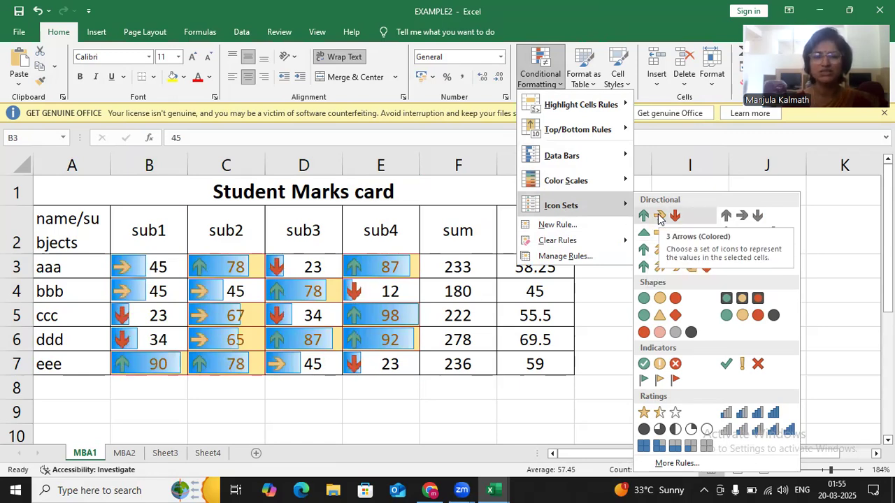
pyautogui.click(660, 217)
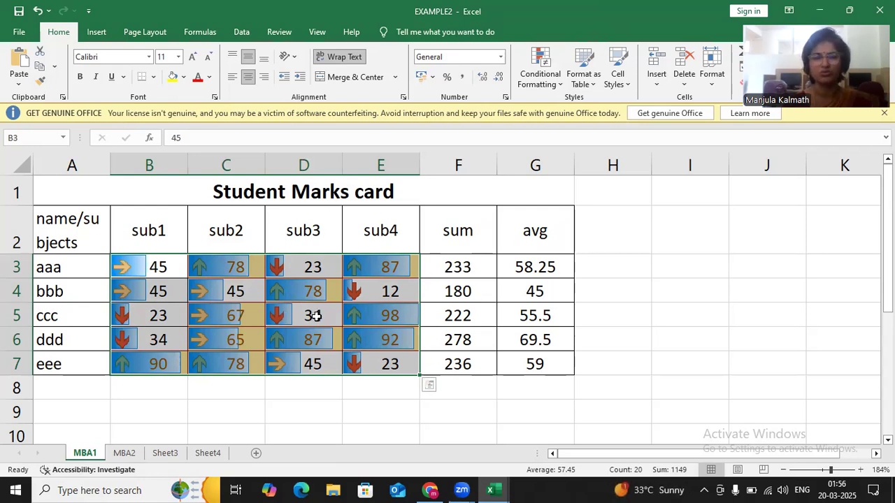
# Step: Clear all conditional formatting rules from the marks in B3:E7
pyautogui.moveTo(157, 259); pyautogui.dragTo(407, 363)
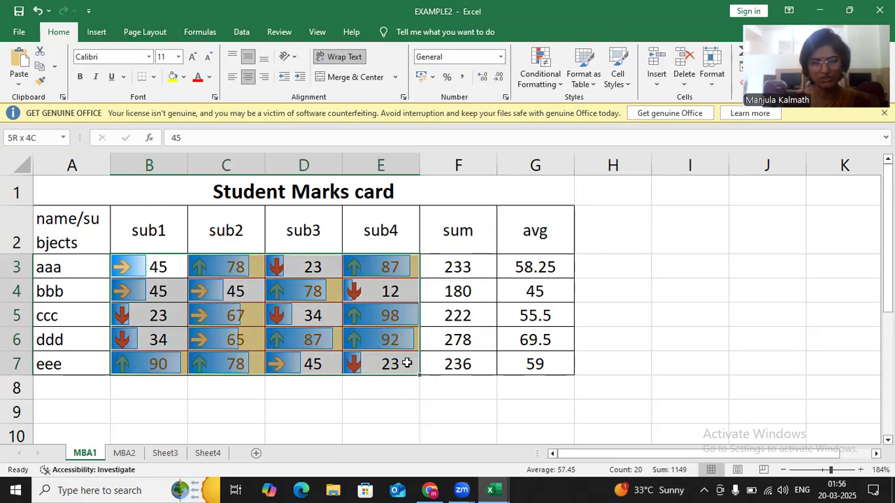
pyautogui.click(560, 85)
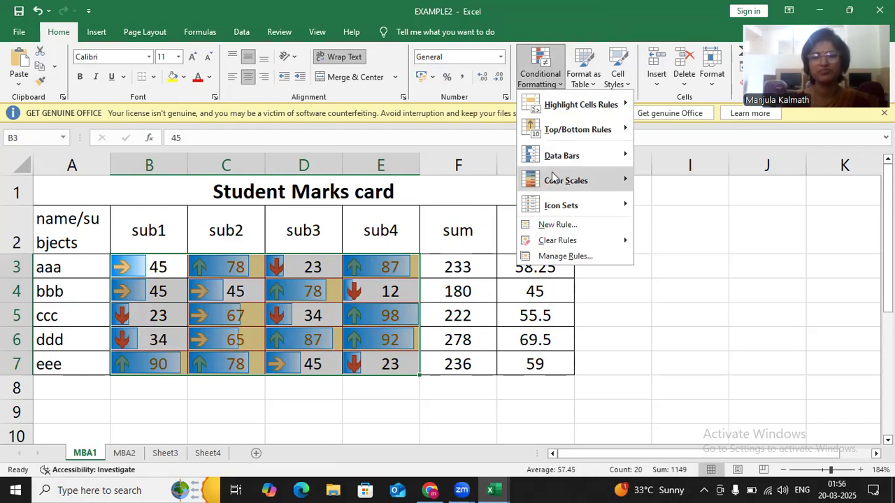
pyautogui.moveTo(549, 243)
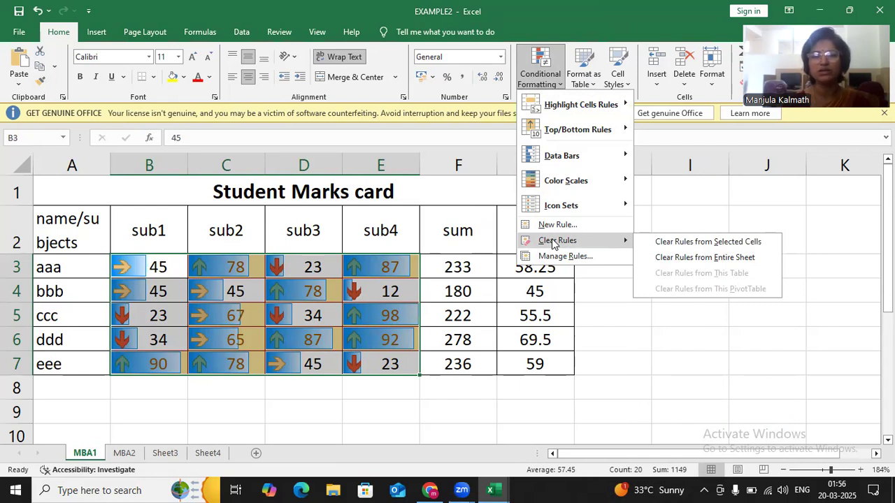
pyautogui.click(706, 243)
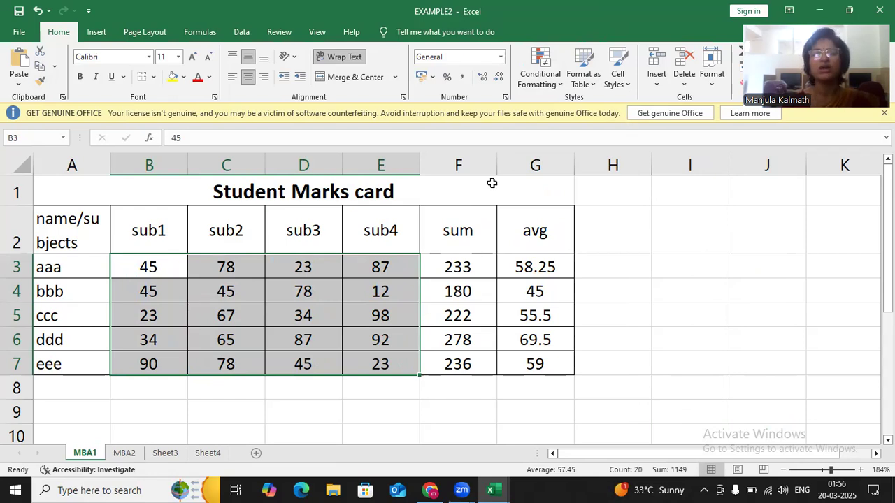
# Step: Start a new conditional formatting rule for the marks in B3:E7, formatting only cells with values between 20 and 60
pyautogui.click(559, 81)
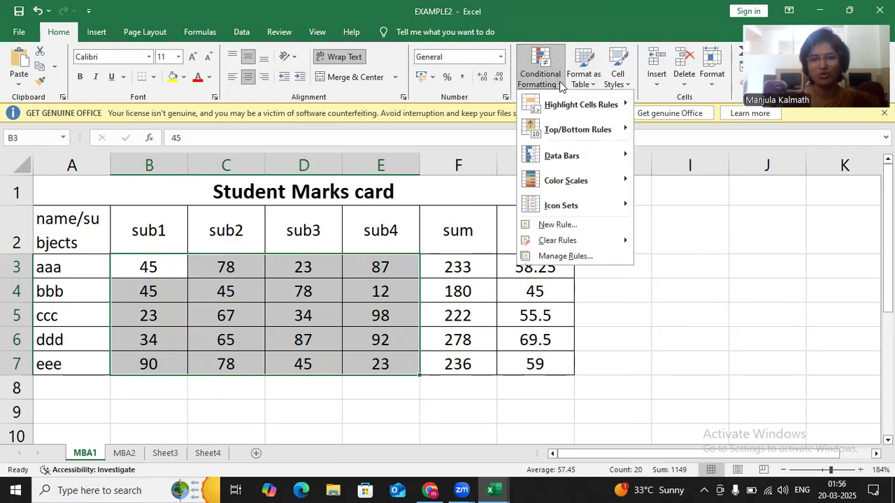
pyautogui.click(556, 225)
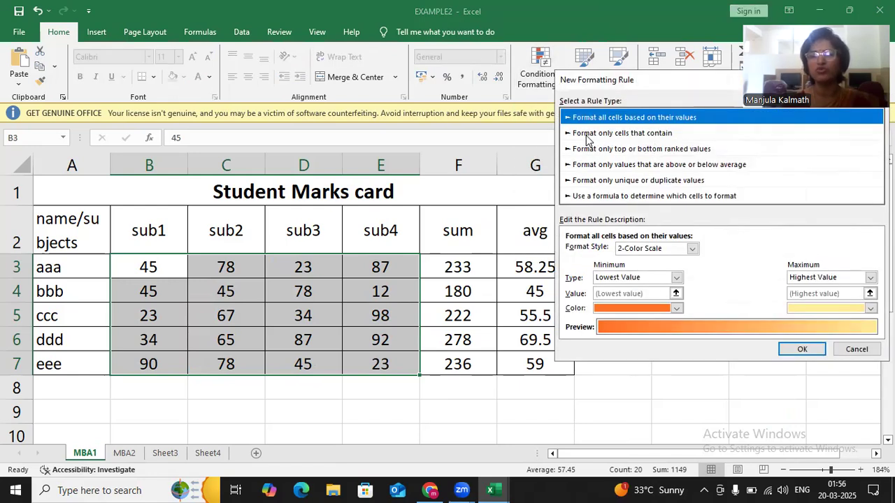
pyautogui.click(643, 136)
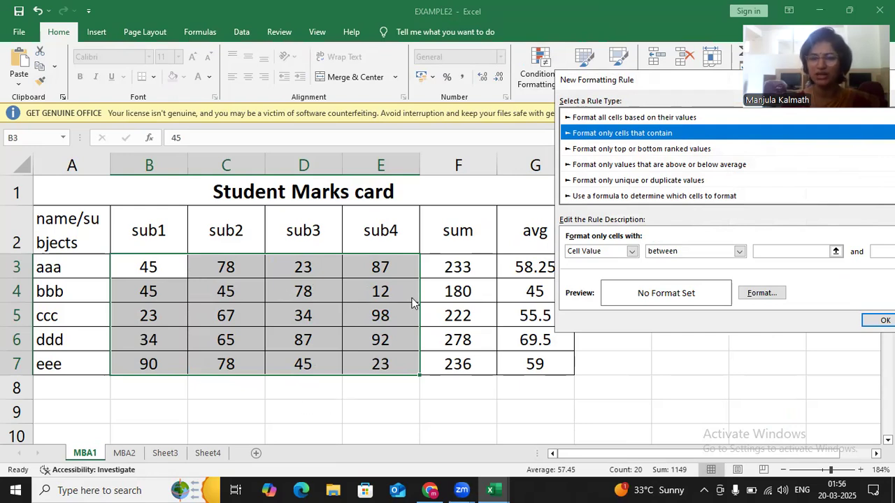
pyautogui.click(781, 250)
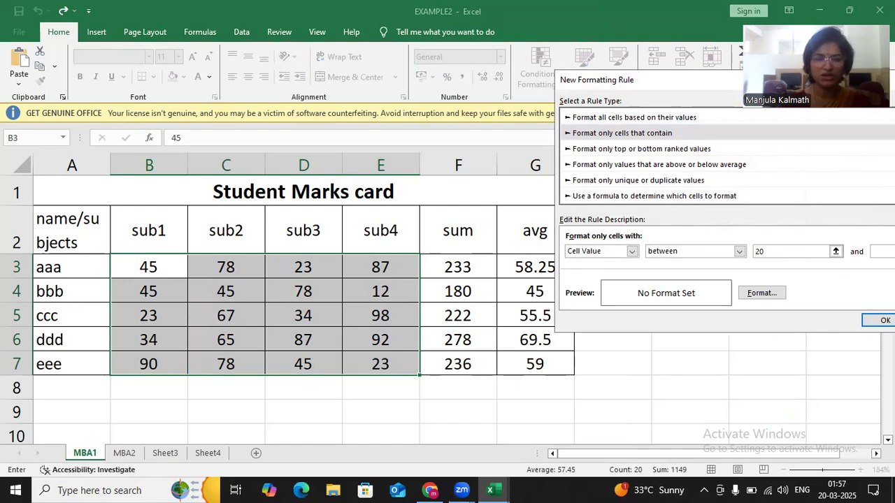
pyautogui.write('60')
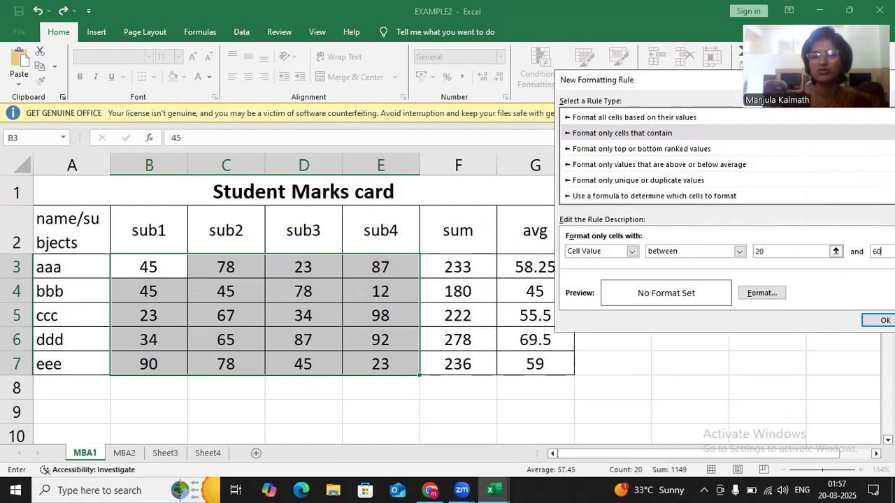
# Step: Give the 20 to 60 rule's format an outline border and a blue background fill
pyautogui.click(764, 296)
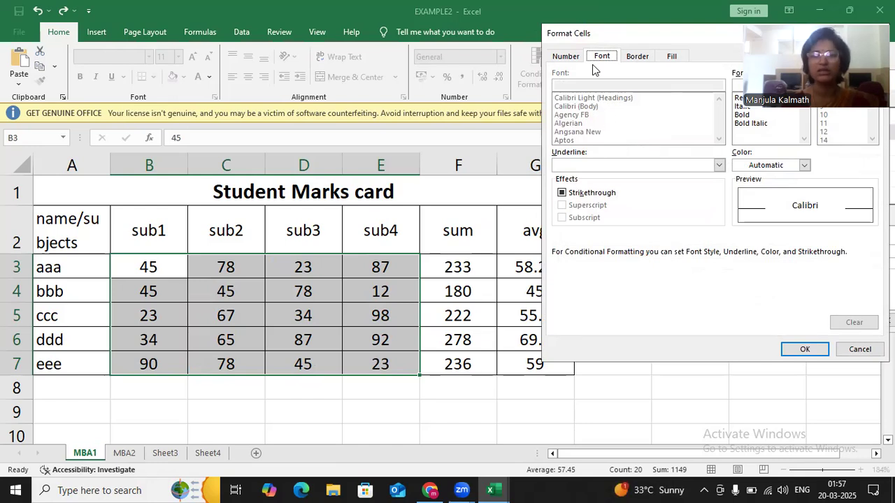
pyautogui.moveTo(656, 31); pyautogui.dragTo(569, 113)
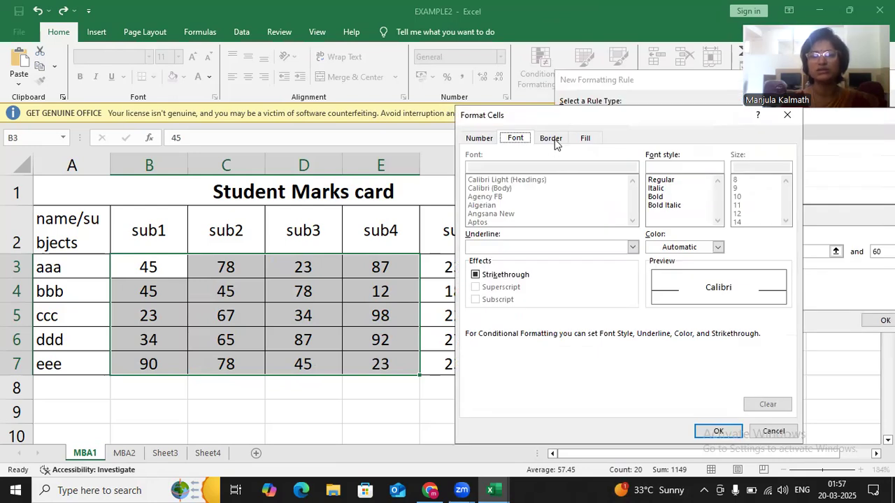
pyautogui.click(550, 138)
pyautogui.click(636, 178)
pyautogui.click(586, 138)
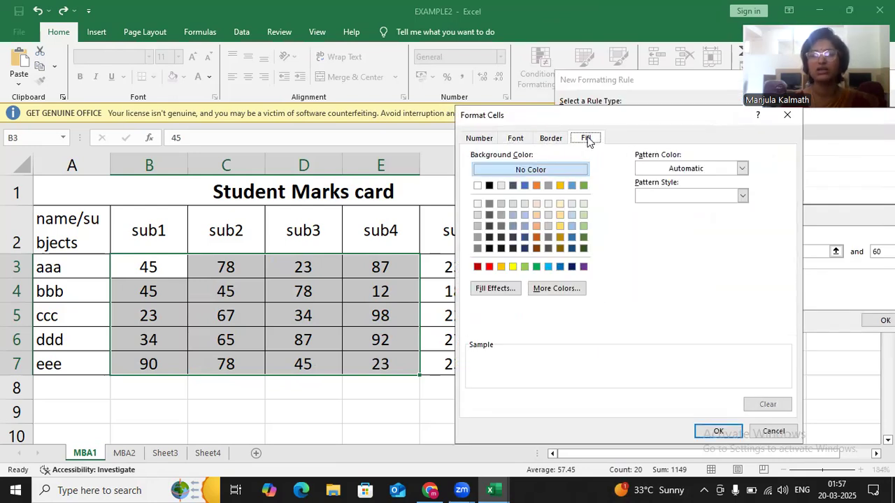
pyautogui.click(571, 185)
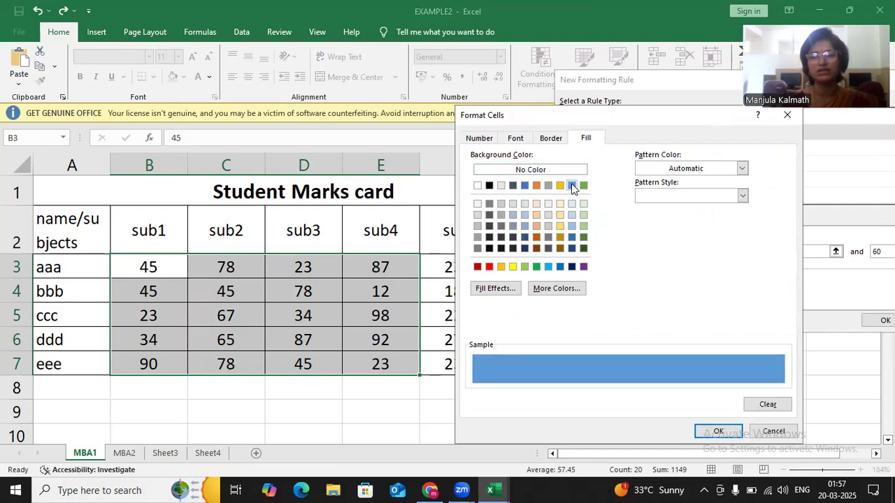
# Step: Set the 20 to 60 rule's font to bold red and apply the rule to the marks
pyautogui.click(519, 139)
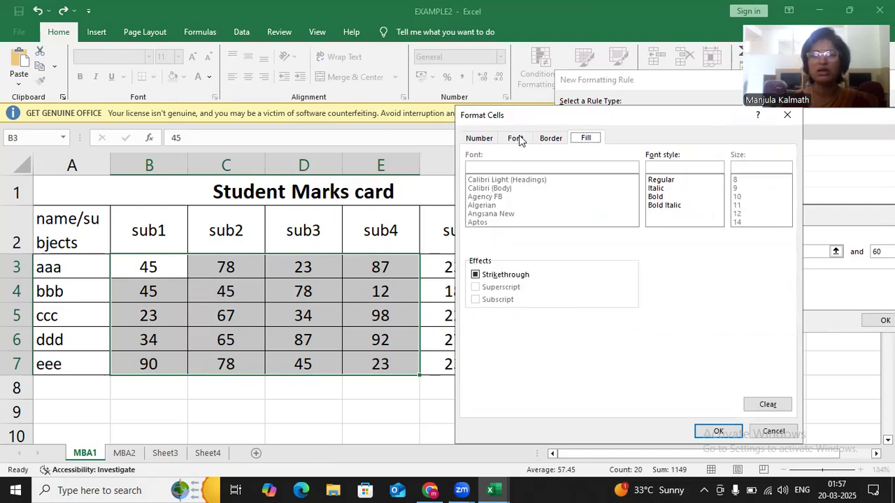
pyautogui.click(659, 198)
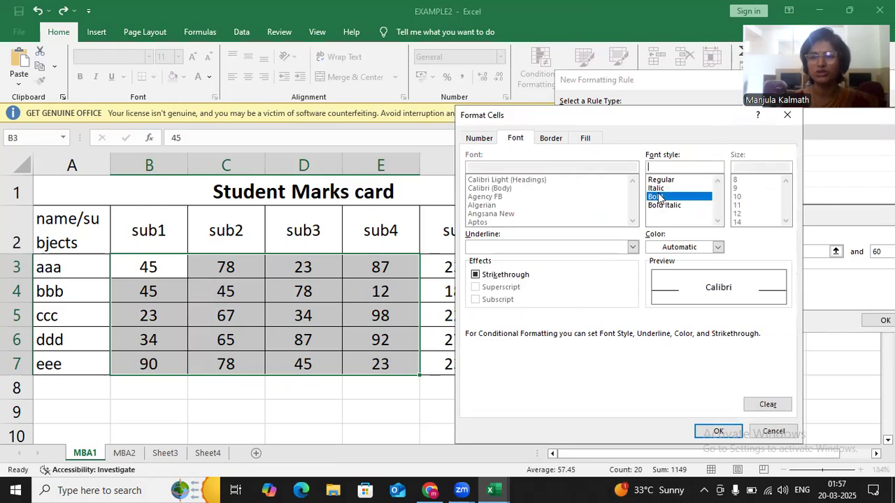
pyautogui.click(717, 246)
pyautogui.click(673, 411)
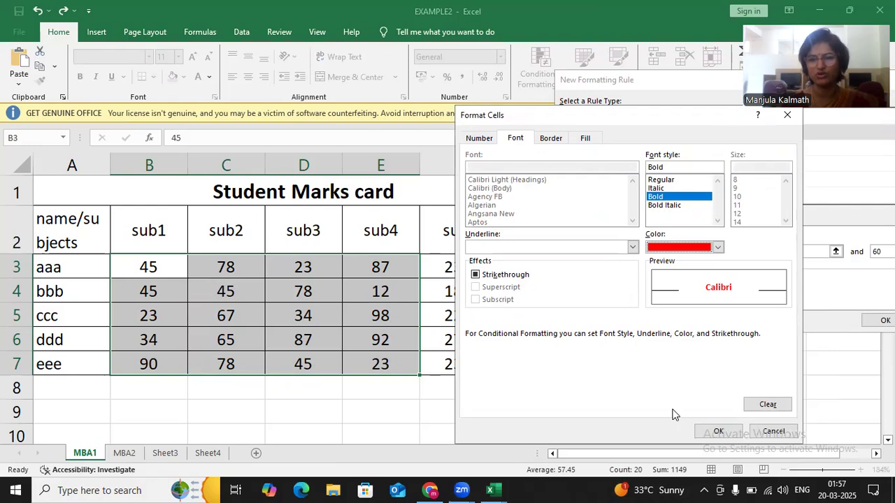
pyautogui.click(713, 431)
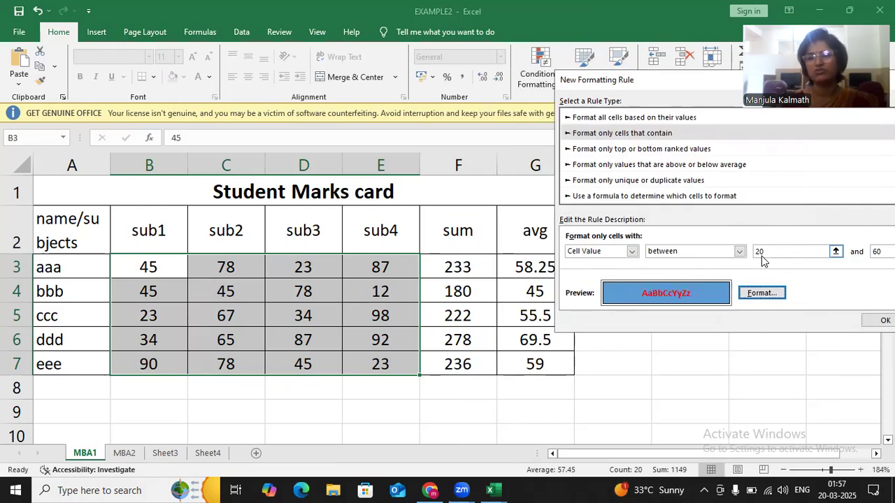
pyautogui.click(885, 320)
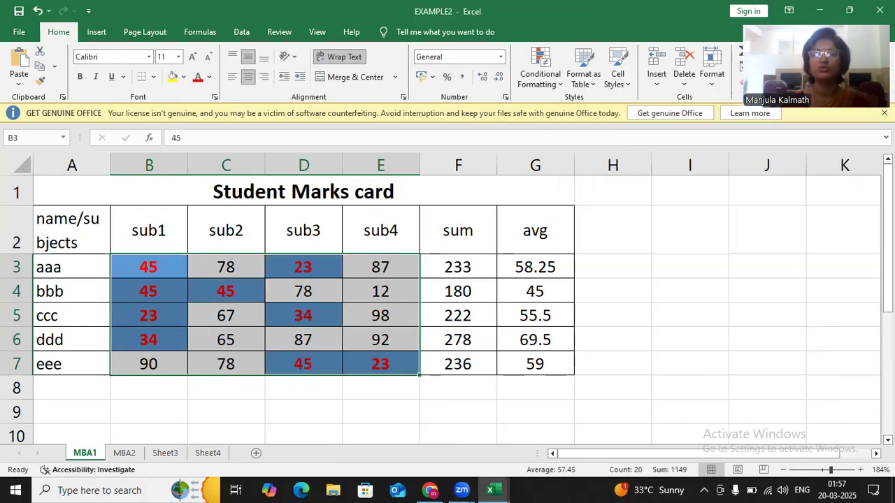
# Step: Start another rule for the marks in B3:E7, formatting only cells with values between 61 and 80
pyautogui.click(537, 85)
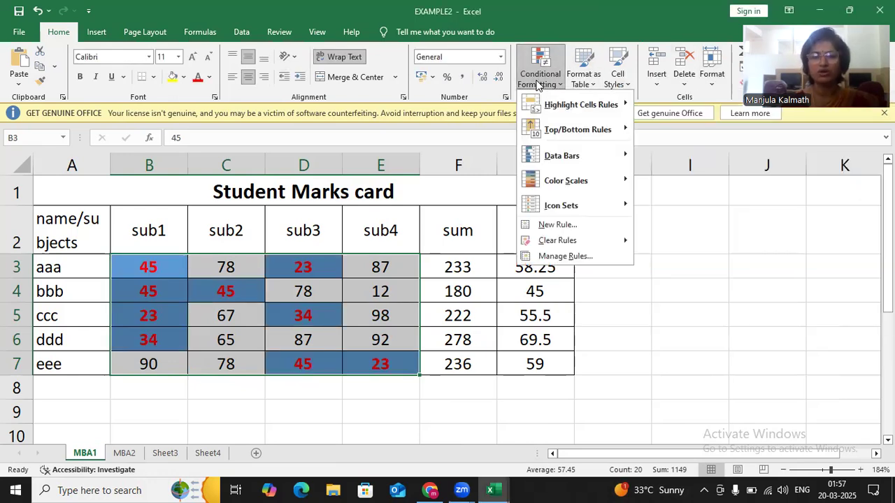
pyautogui.click(560, 224)
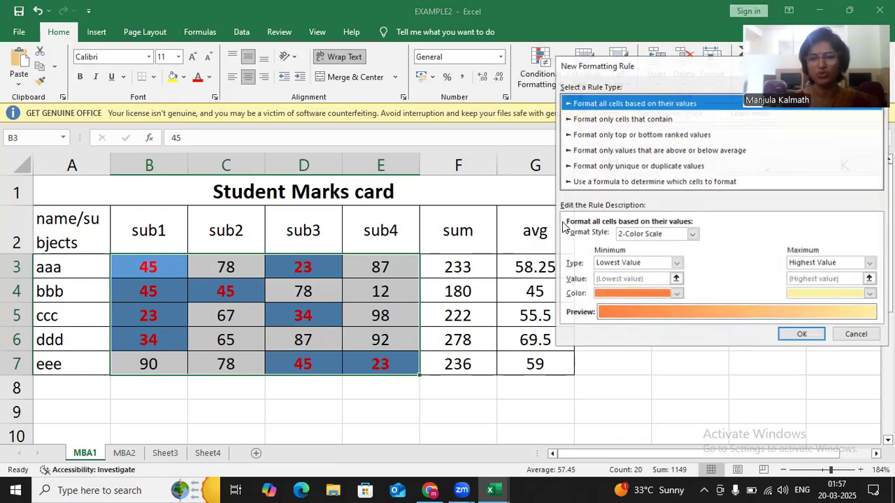
pyautogui.click(634, 119)
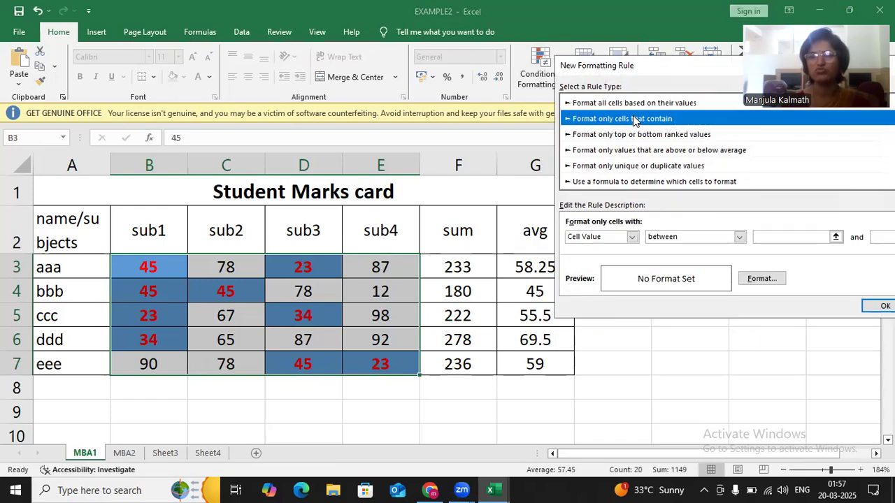
pyautogui.click(766, 237)
pyautogui.write('6')
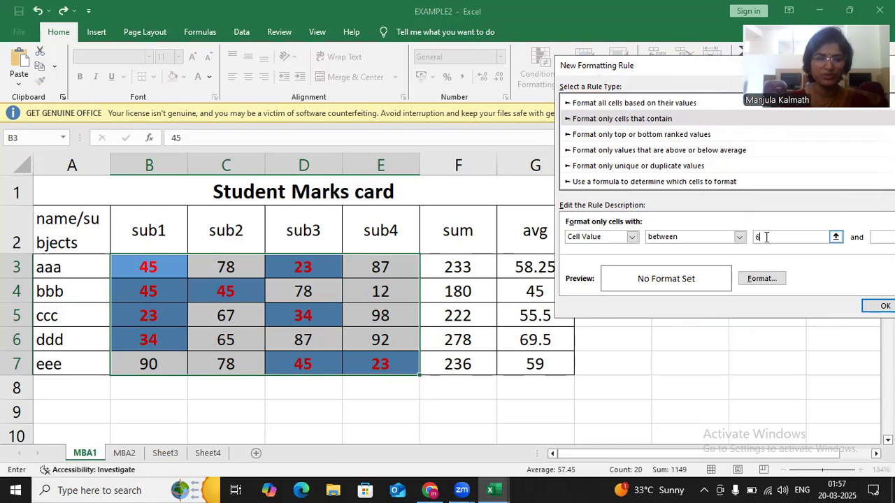
pyautogui.write('1')
pyautogui.press('Tab')
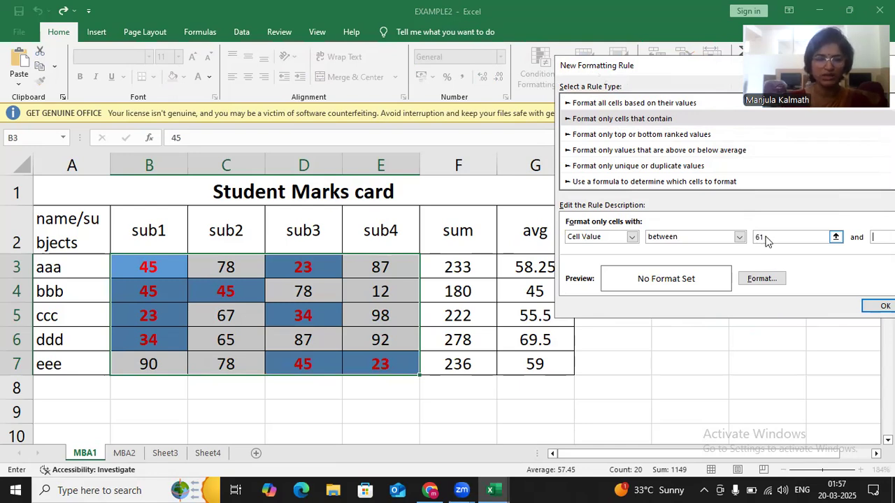
pyautogui.write('80')
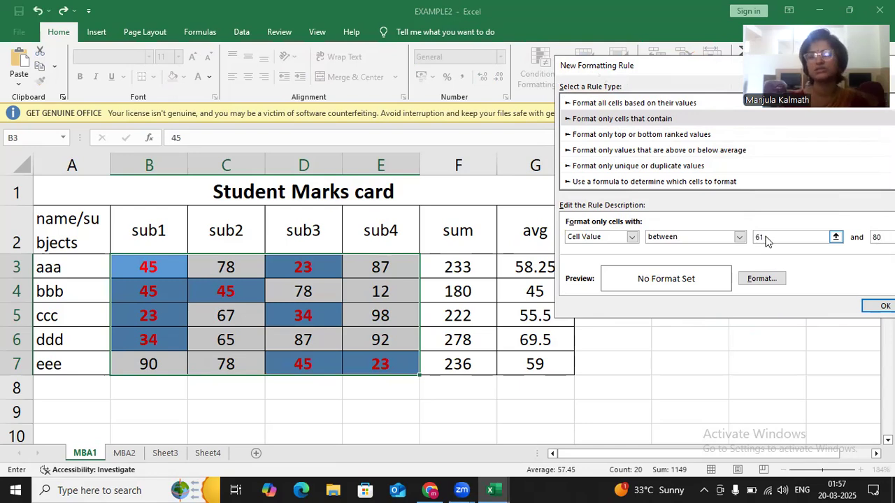
# Step: Give the 61 to 80 rule's format a yellow background fill and an outline border
pyautogui.click(755, 282)
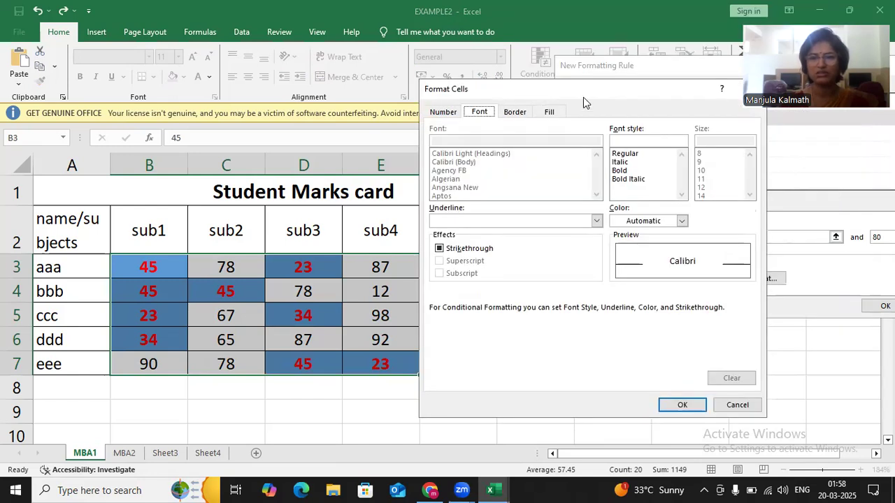
pyautogui.click(551, 112)
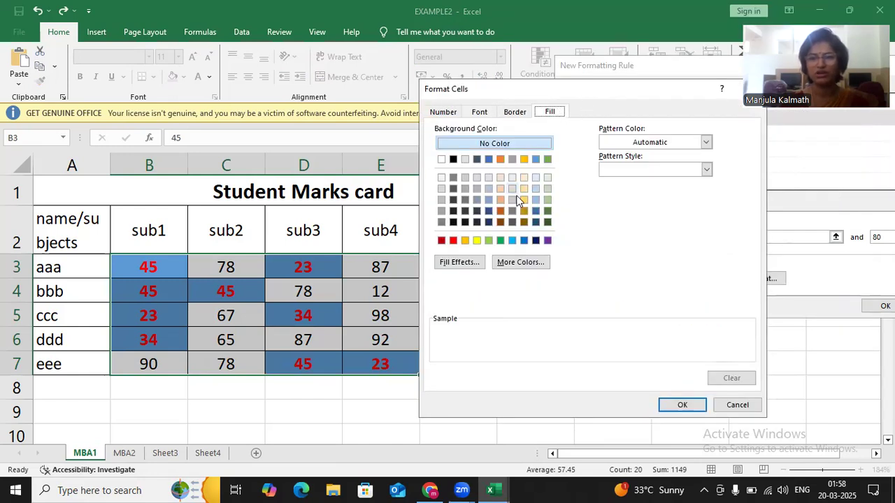
pyautogui.click(477, 239)
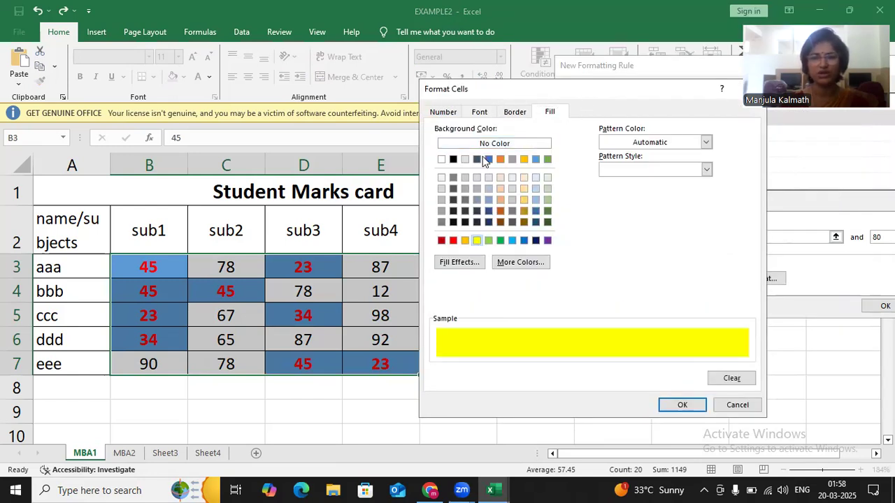
pyautogui.click(512, 115)
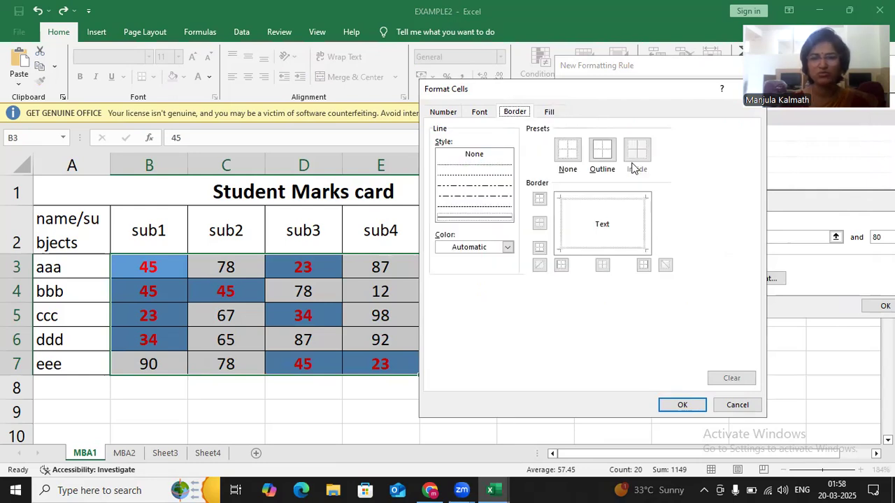
pyautogui.click(602, 152)
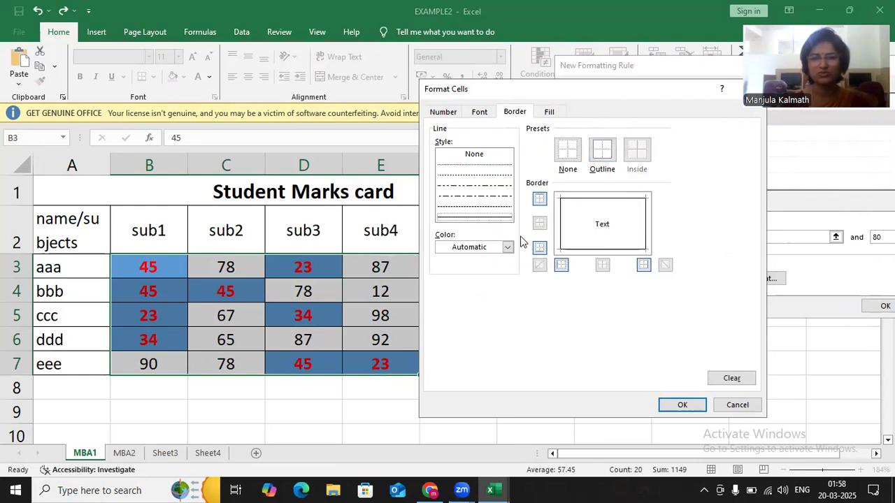
# Step: Set the 61 to 80 rule's font style to bold and apply the rule to the marks
pyautogui.click(480, 116)
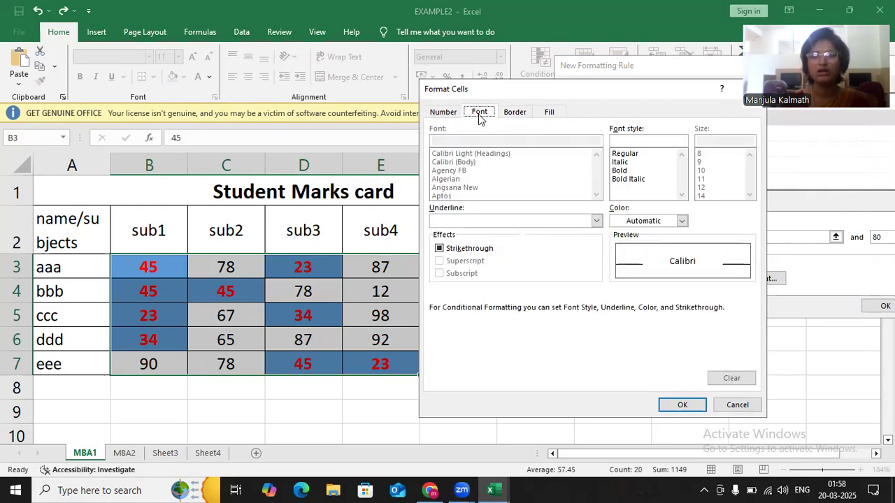
pyautogui.click(620, 172)
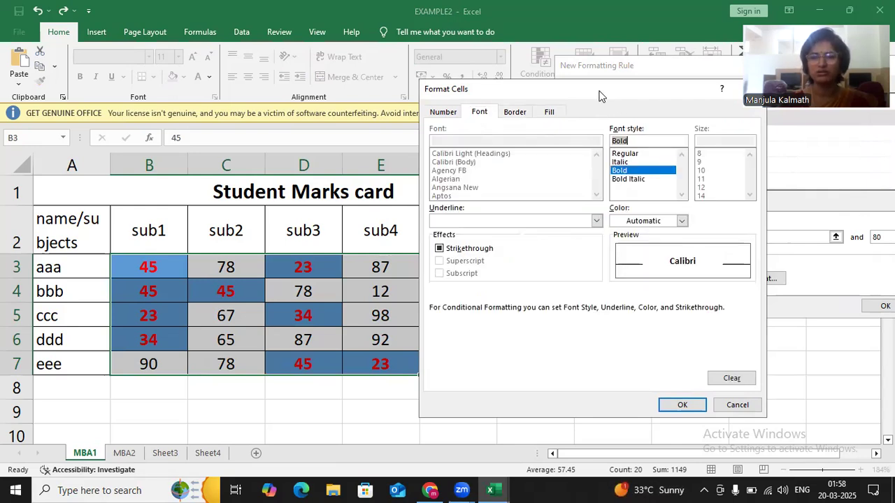
pyautogui.click(552, 113)
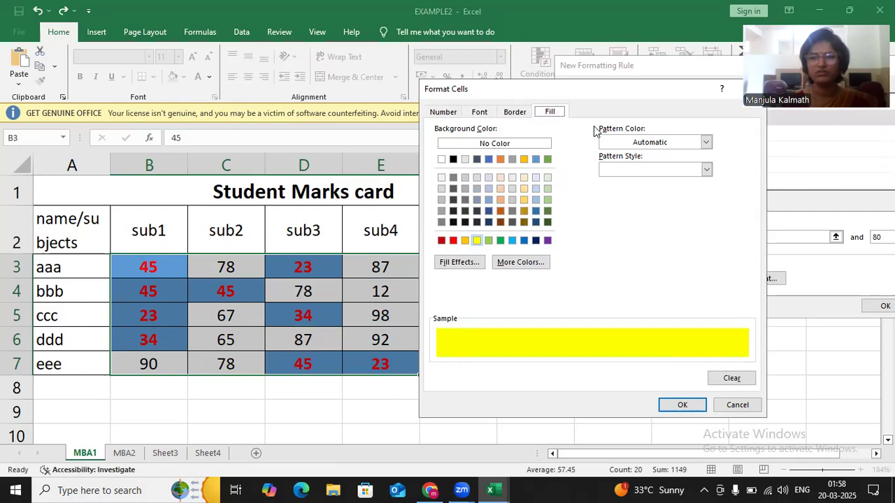
pyautogui.click(515, 115)
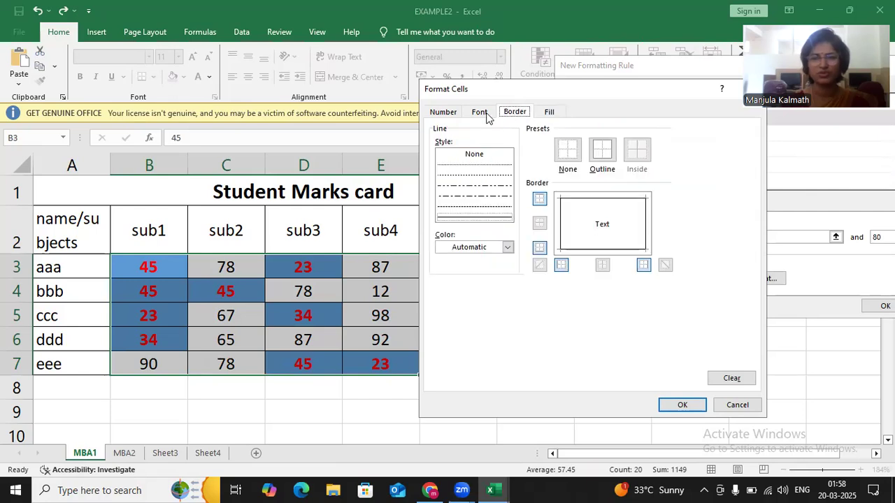
pyautogui.click(489, 114)
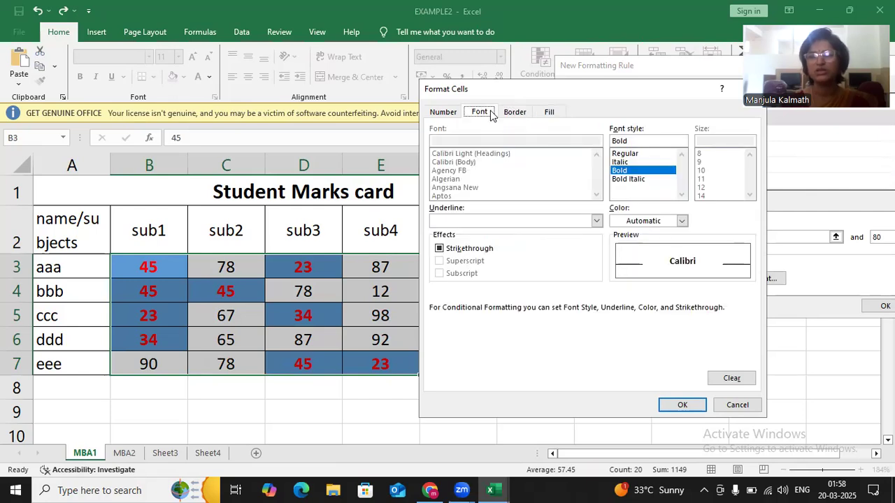
pyautogui.click(694, 409)
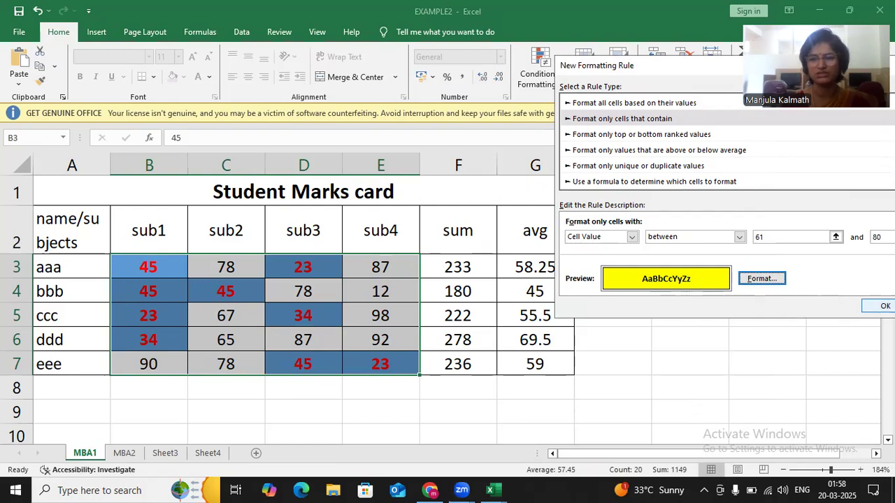
pyautogui.click(882, 306)
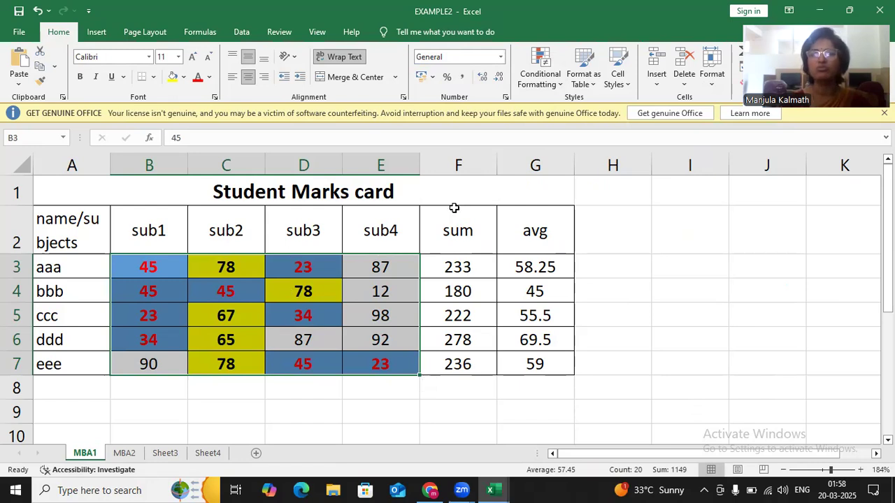
# Step: Start another rule for the marks in B3:E7, formatting only cells with a value greater than 80
pyautogui.click(539, 76)
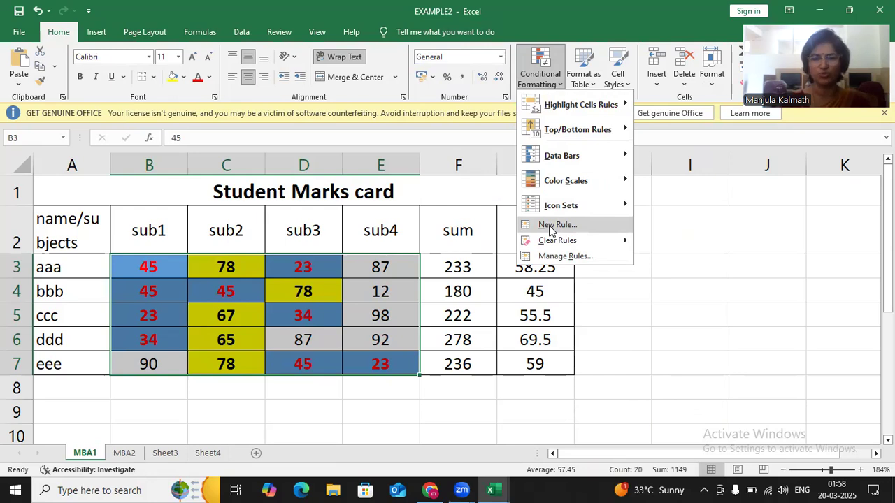
pyautogui.click(552, 225)
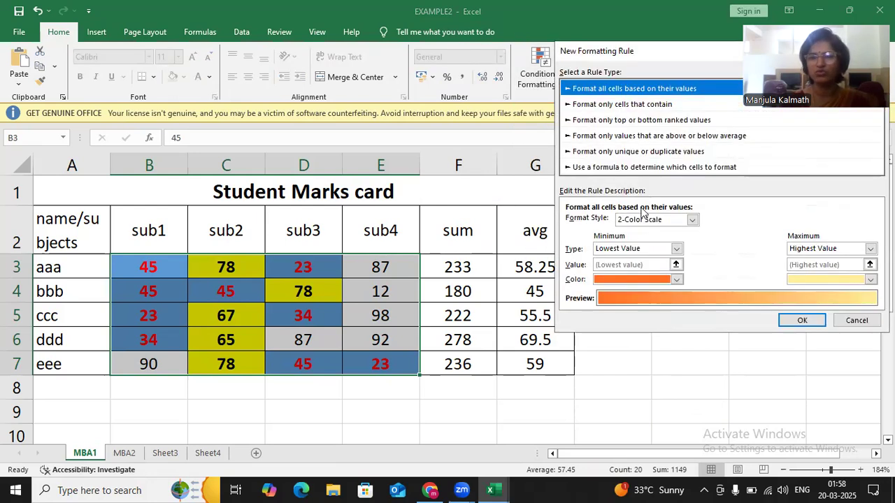
pyautogui.click(599, 105)
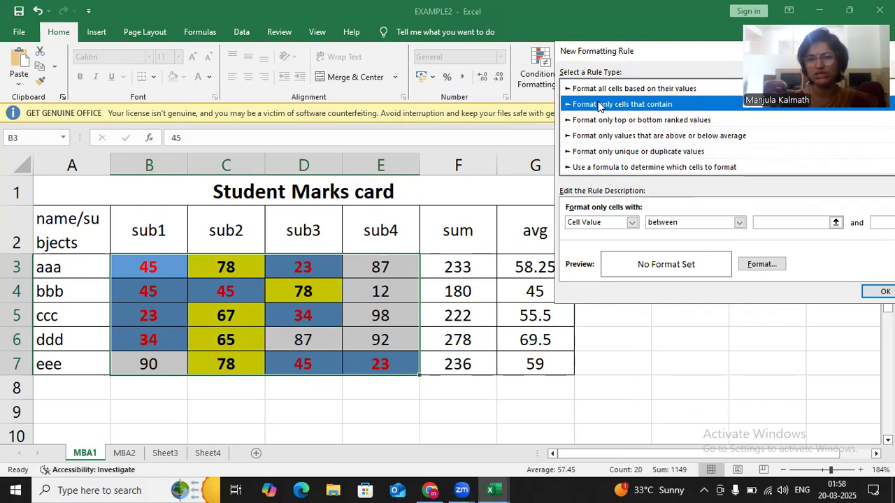
pyautogui.click(632, 223)
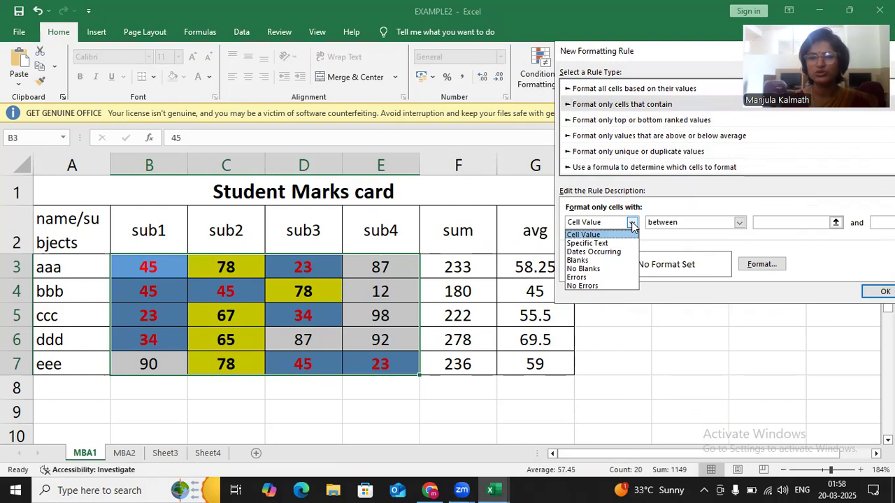
pyautogui.click(600, 236)
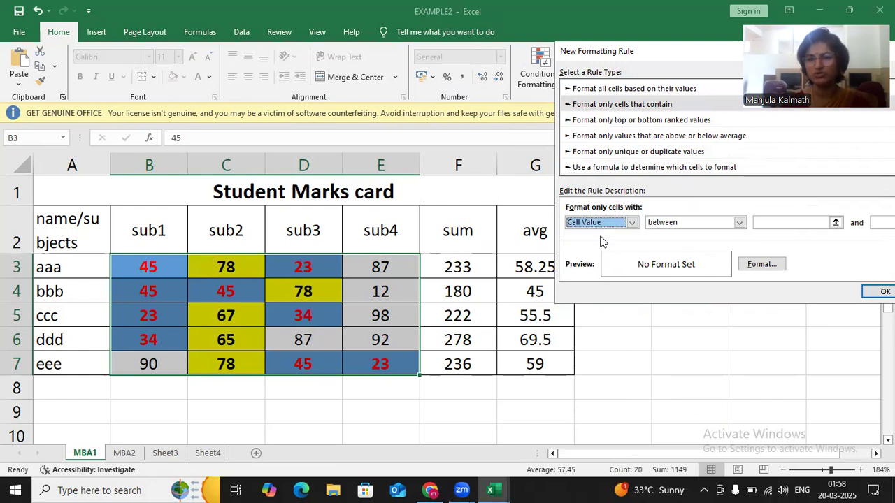
pyautogui.click(740, 222)
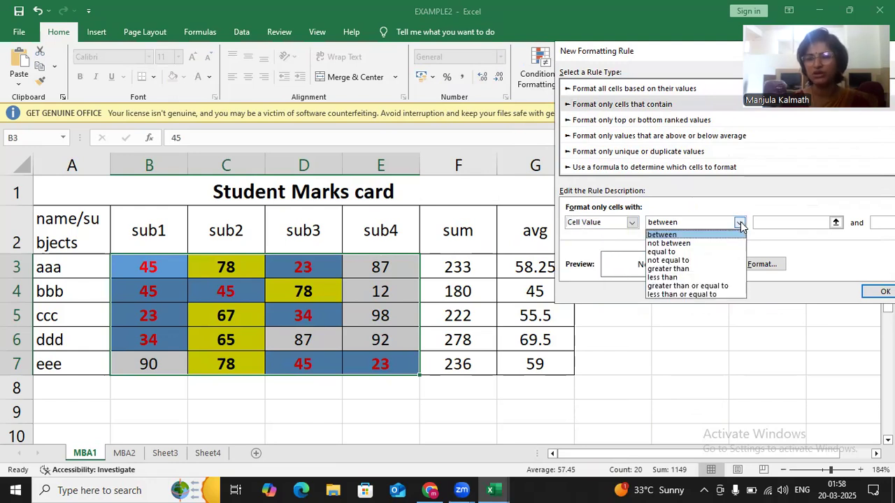
pyautogui.click(685, 285)
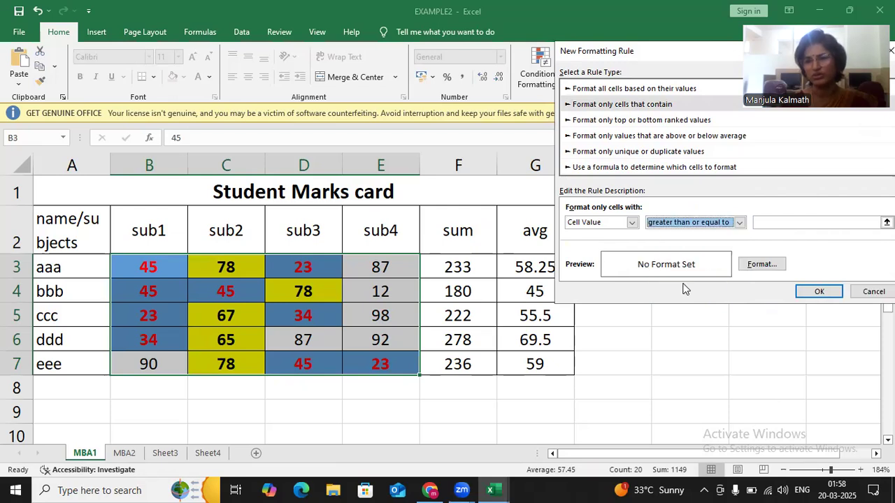
pyautogui.click(739, 224)
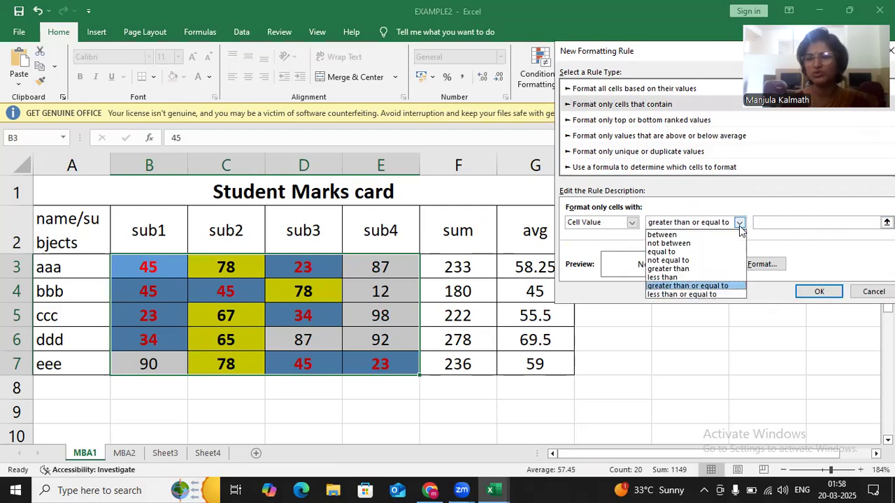
pyautogui.click(686, 271)
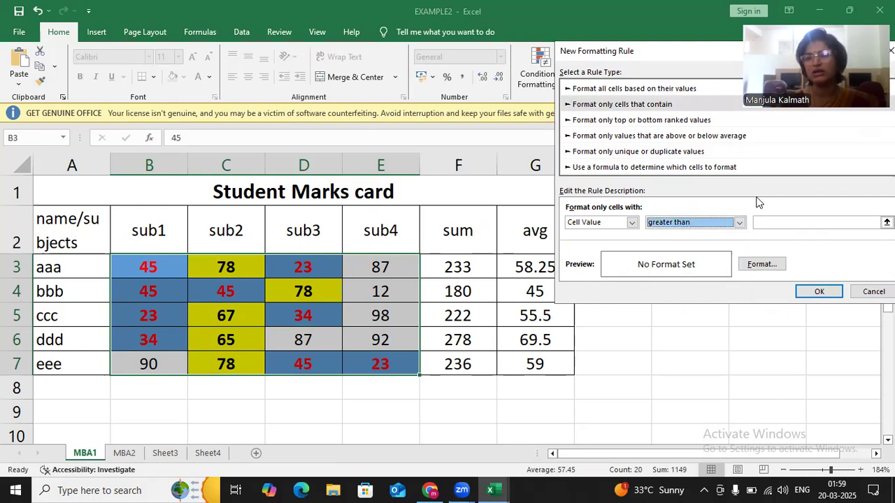
pyautogui.click(776, 221)
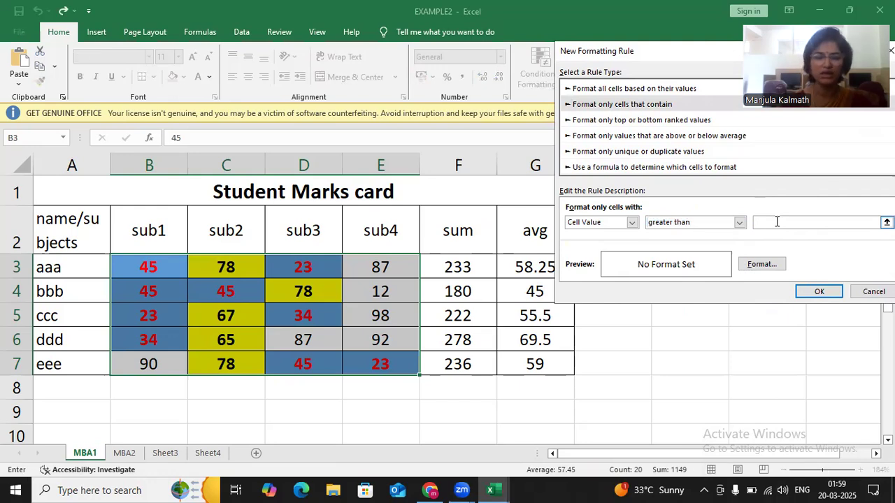
pyautogui.write('80')
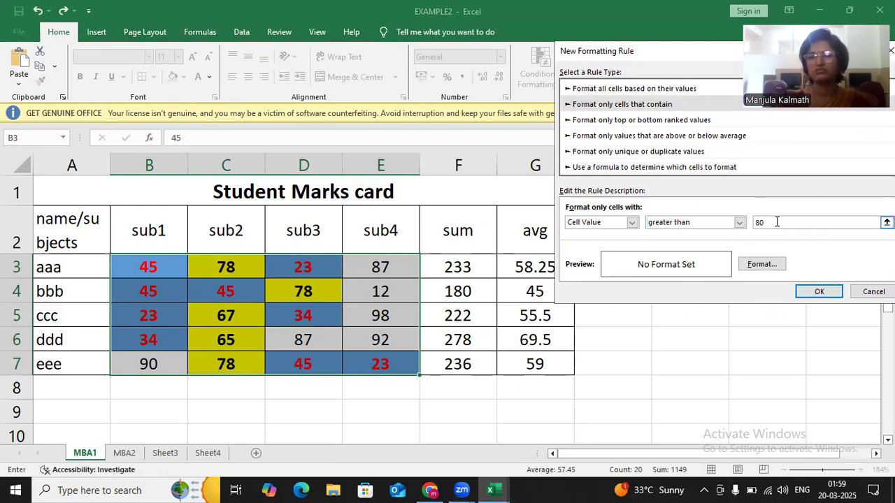
# Step: Give the greater than 80 rule's format a light blue background fill and an outline border
pyautogui.click(760, 263)
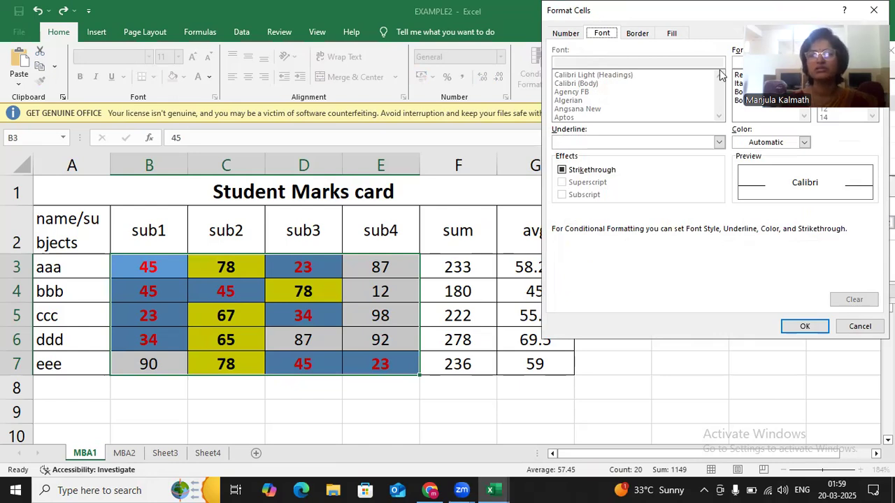
pyautogui.click(672, 33)
pyautogui.click(659, 110)
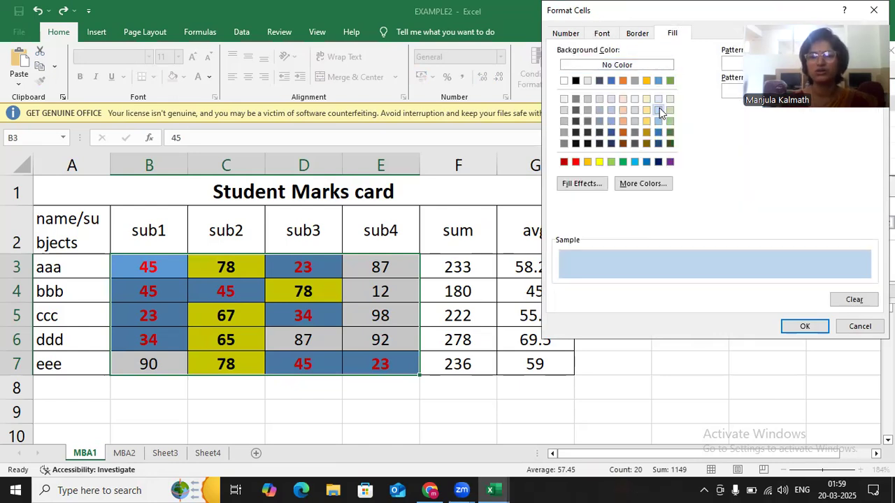
pyautogui.click(637, 33)
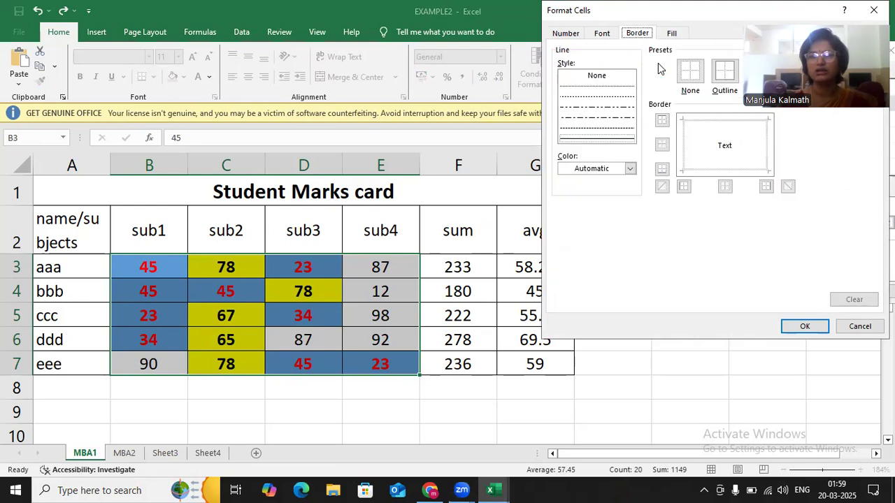
pyautogui.click(724, 76)
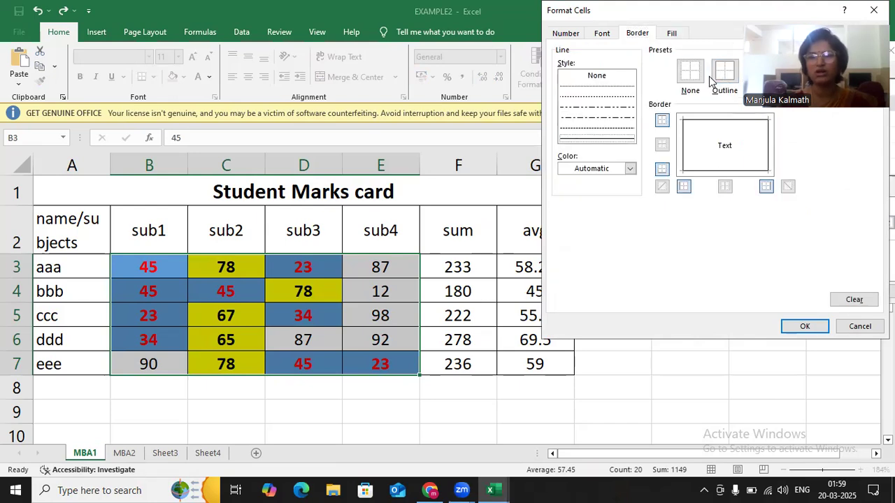
# Step: Set the greater than 80 rule's font to bold dark blue and apply the rule to the marks
pyautogui.click(602, 33)
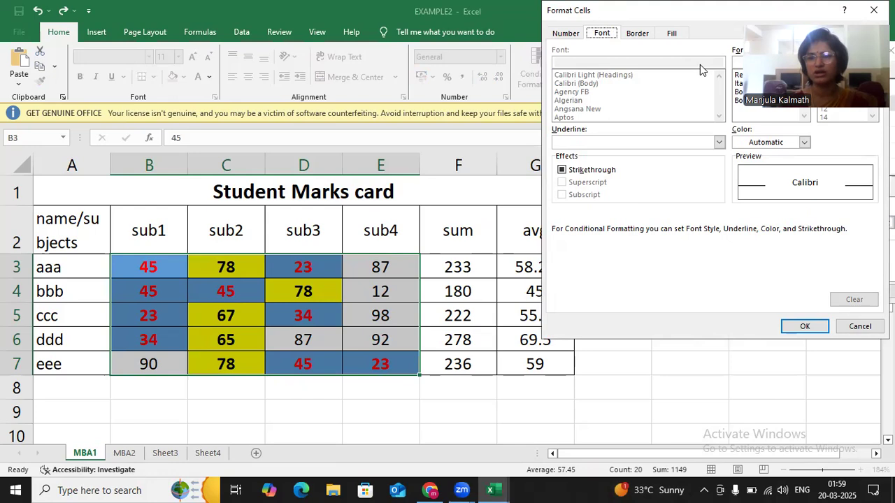
pyautogui.click(738, 92)
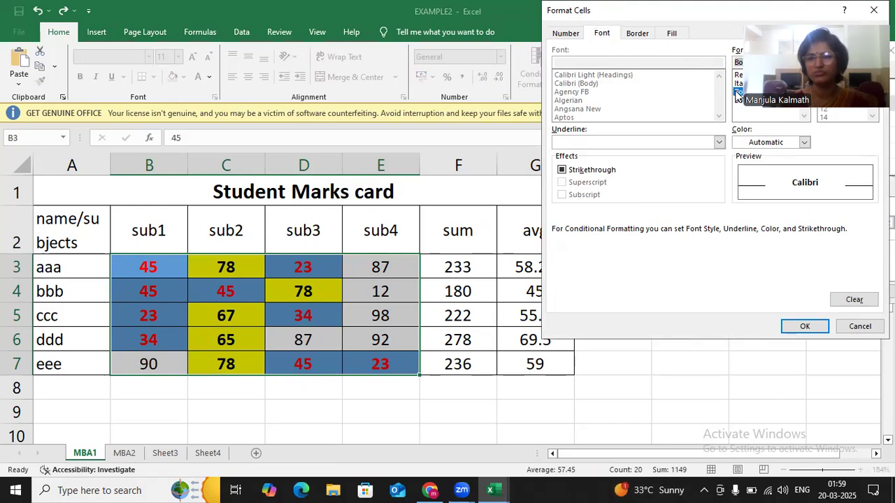
pyautogui.click(800, 143)
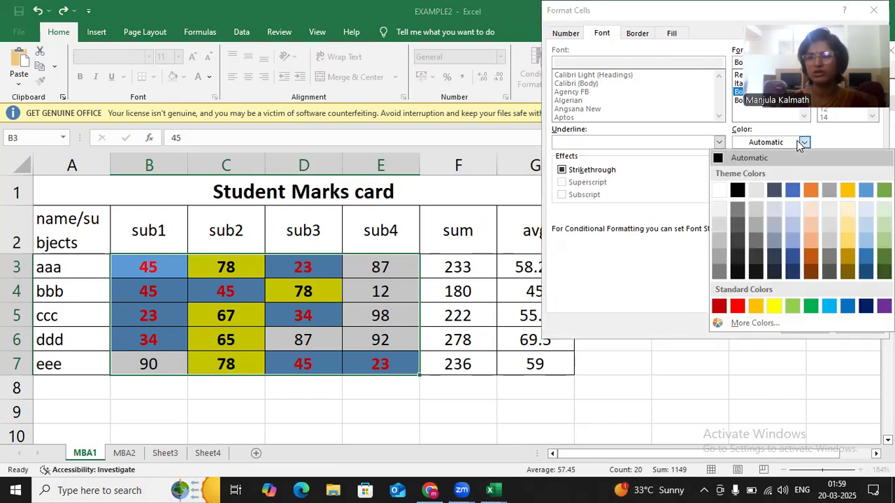
pyautogui.click(865, 308)
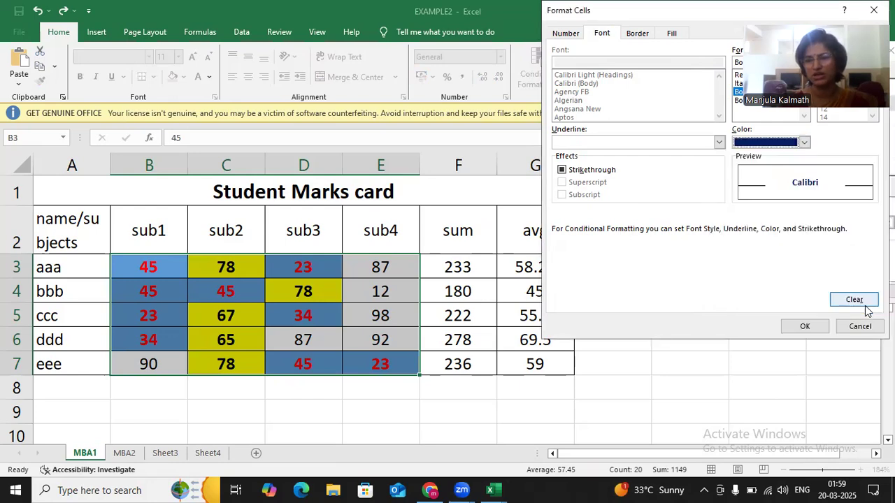
pyautogui.click(804, 327)
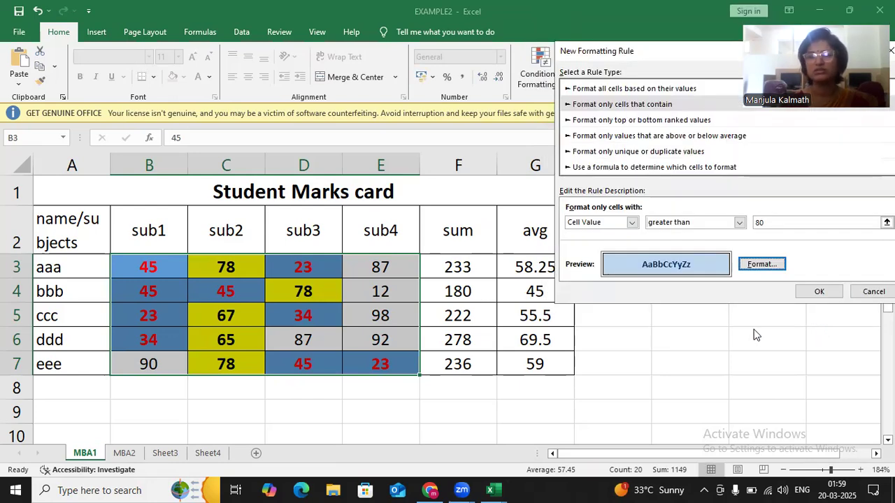
pyautogui.click(821, 292)
pyautogui.click(351, 291)
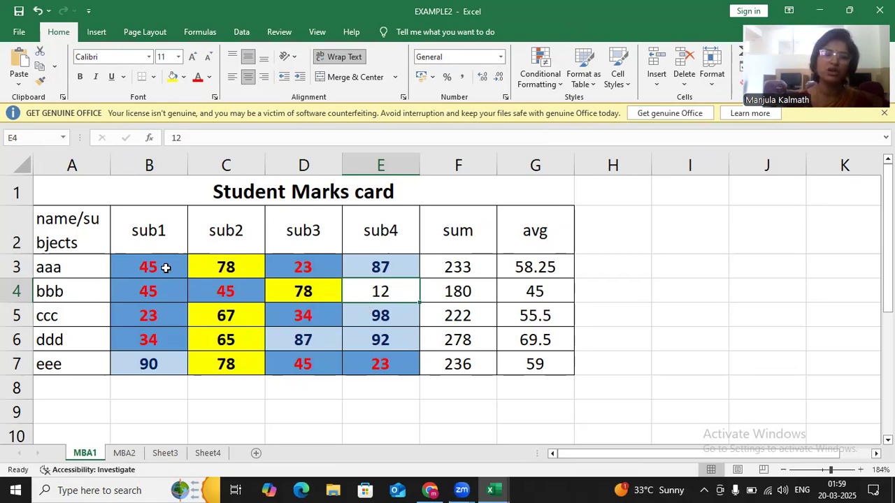
# Step: Clear the conditional formatting rules from the selected marks in B3:E7 only
pyautogui.moveTo(162, 264); pyautogui.dragTo(380, 363)
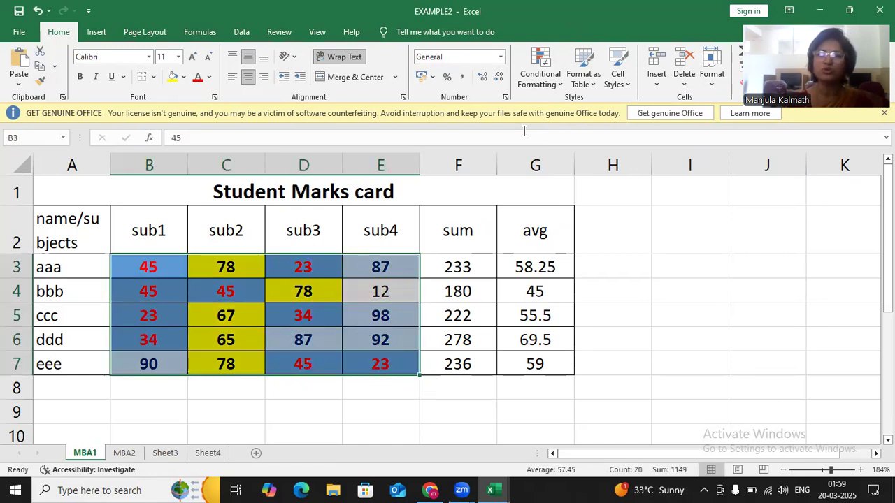
pyautogui.click(558, 84)
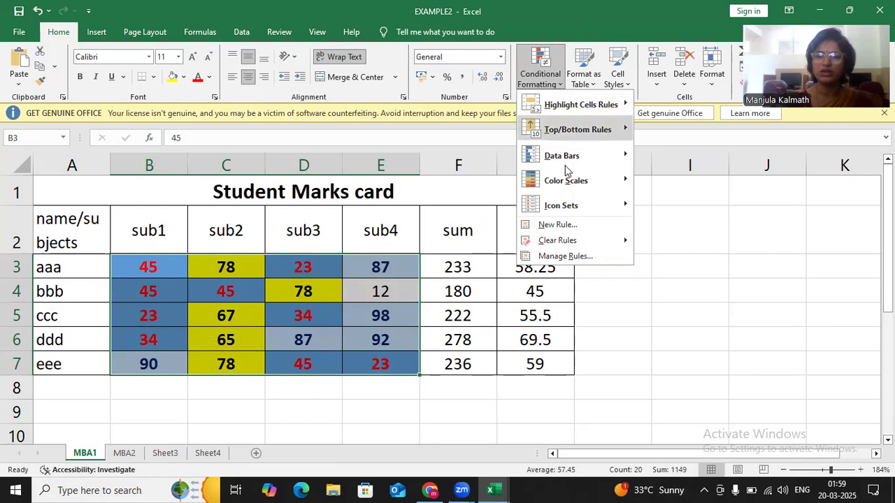
pyautogui.moveTo(559, 240)
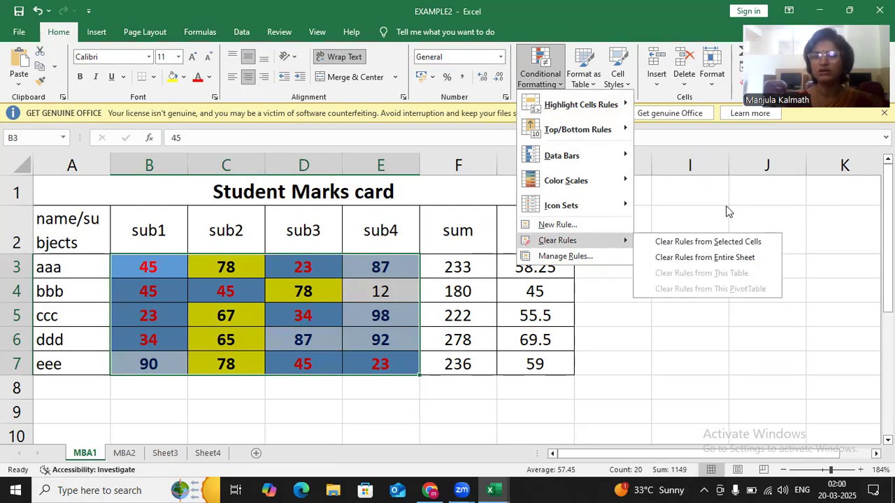
pyautogui.click(732, 242)
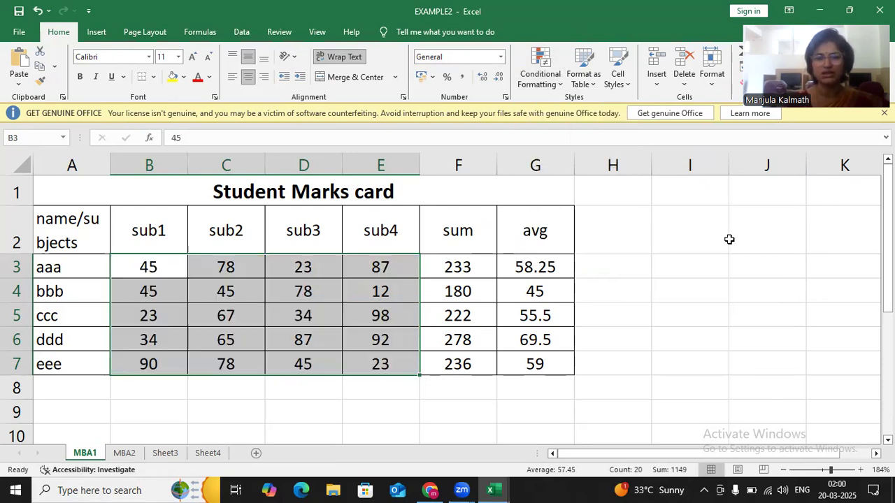
pyautogui.click(329, 389)
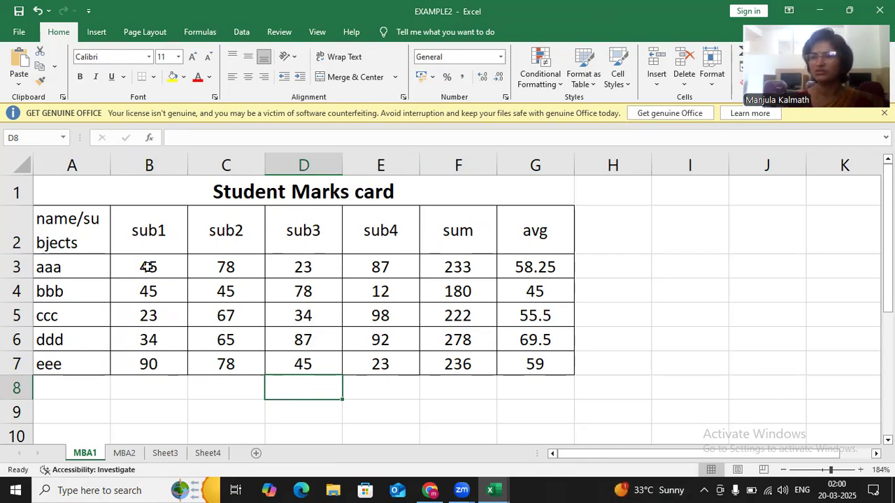
pyautogui.click(583, 101)
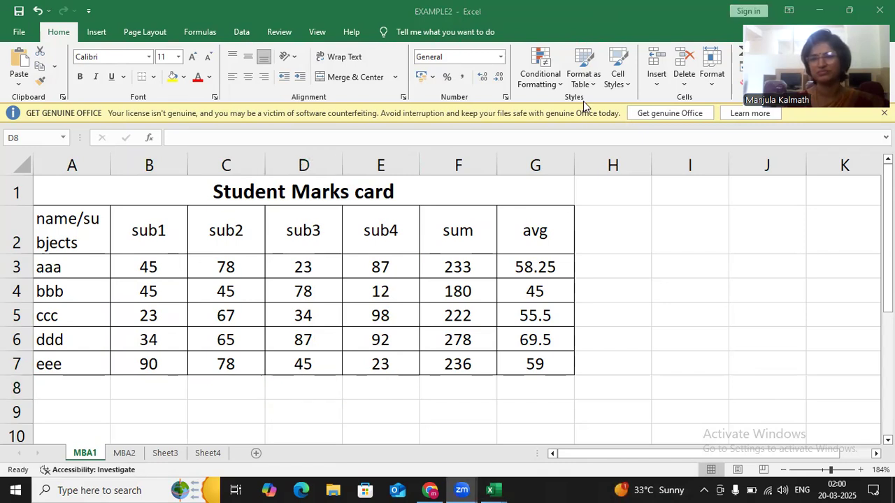